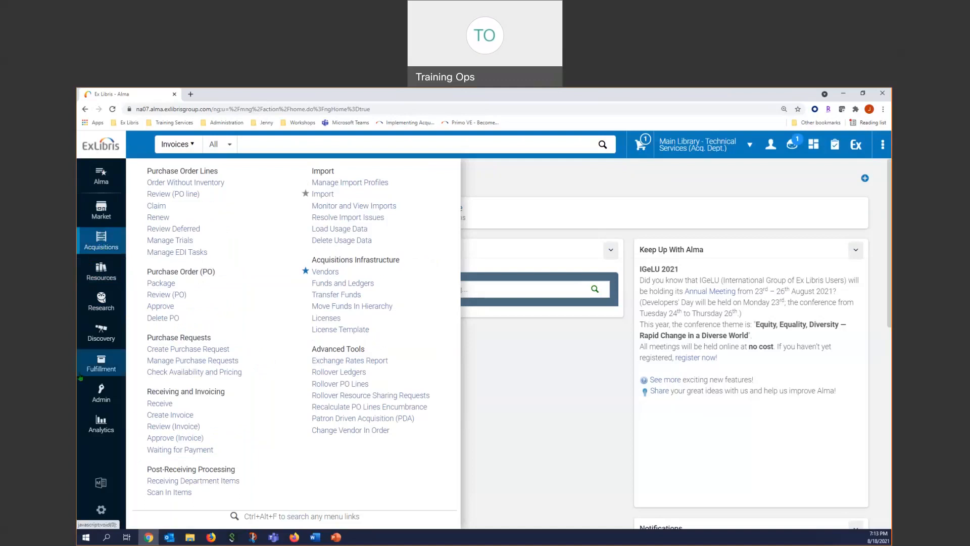
- Open the Manage Import Profiles list for the institution from the Acquisitions area
left_click(110, 278)
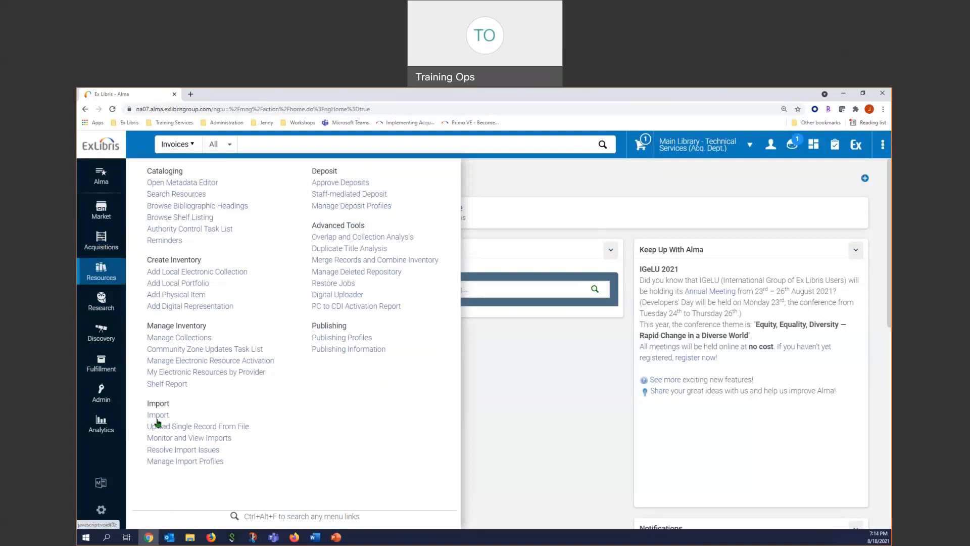
left_click(101, 252)
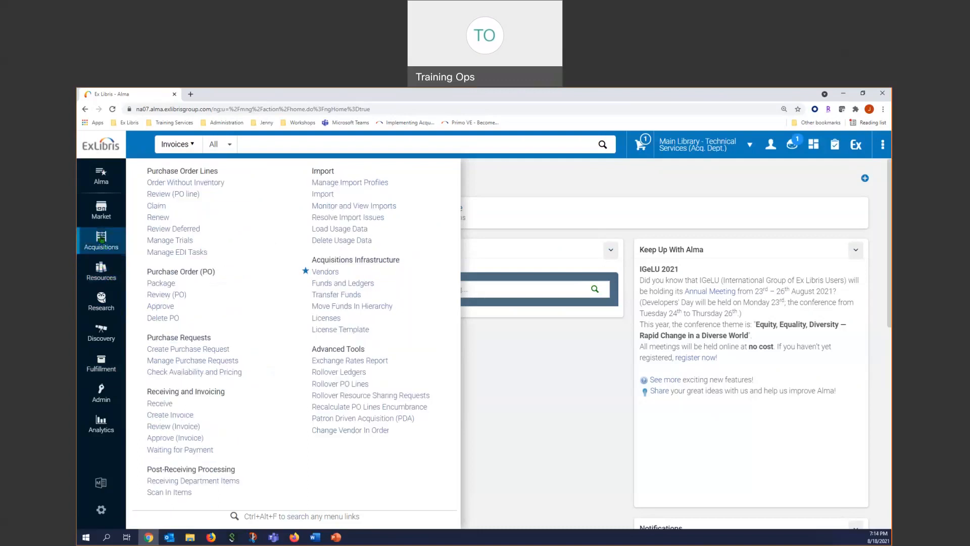
left_click(358, 183)
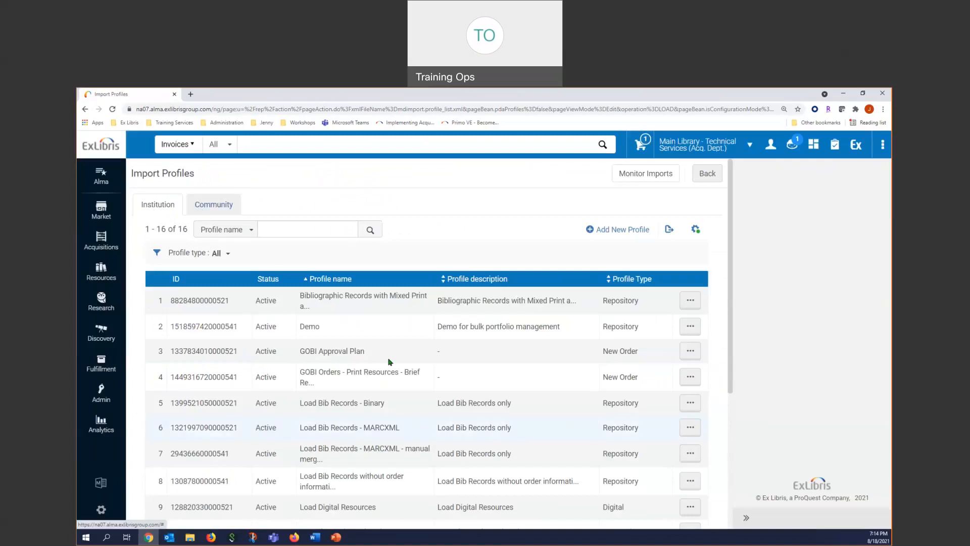
scroll(384, 379, "down", 5)
scroll(391, 472, "up", 5)
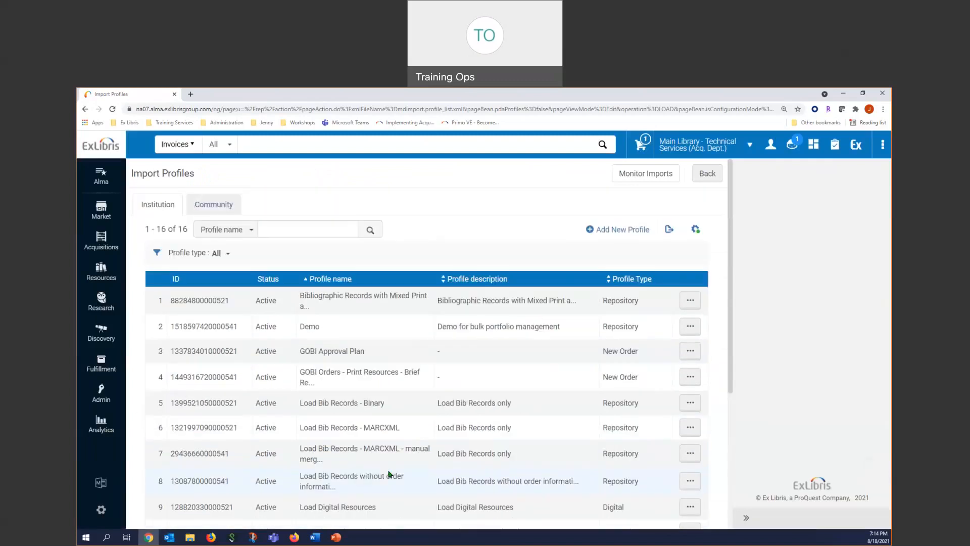
- Filter the Community import profiles to the New Order type and show the available actions for the DDA firm orders profile
left_click(223, 208)
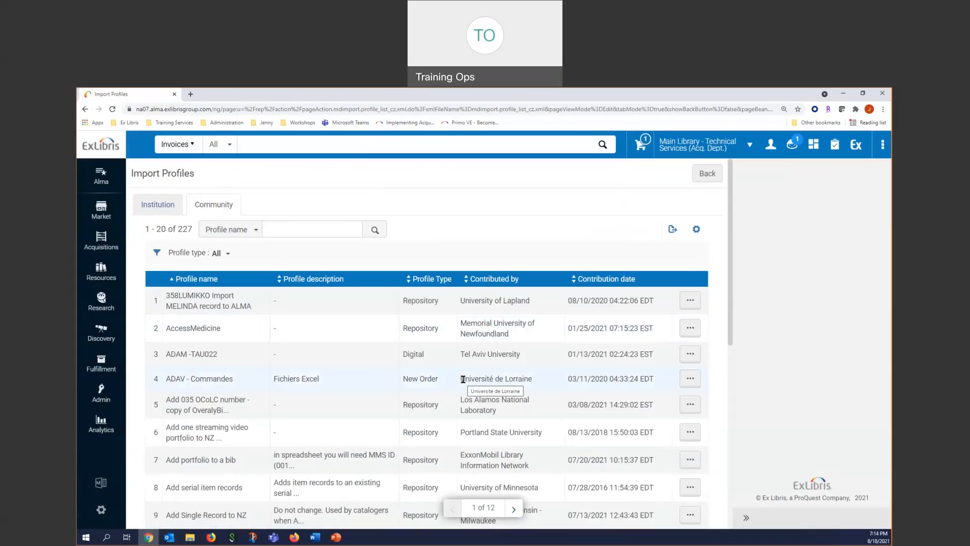
left_click(220, 253)
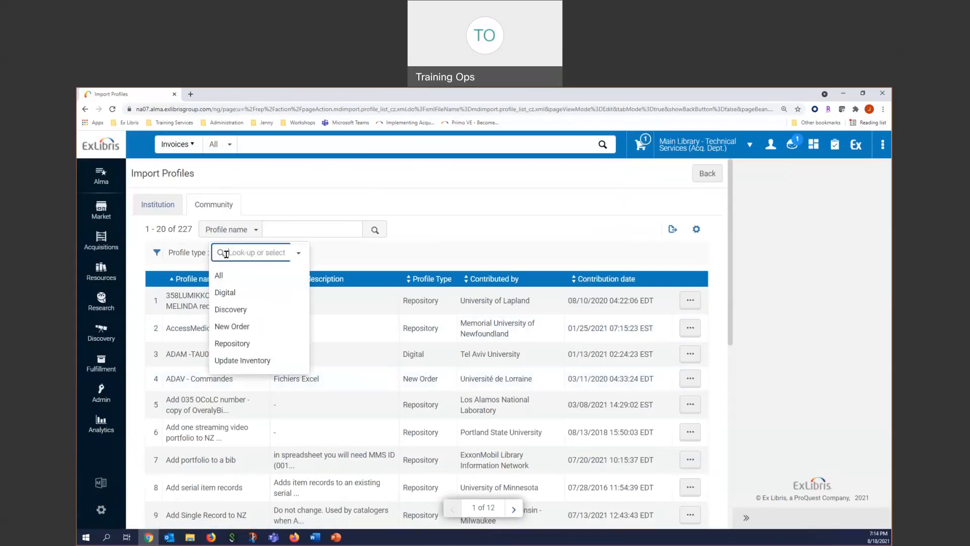
left_click(236, 329)
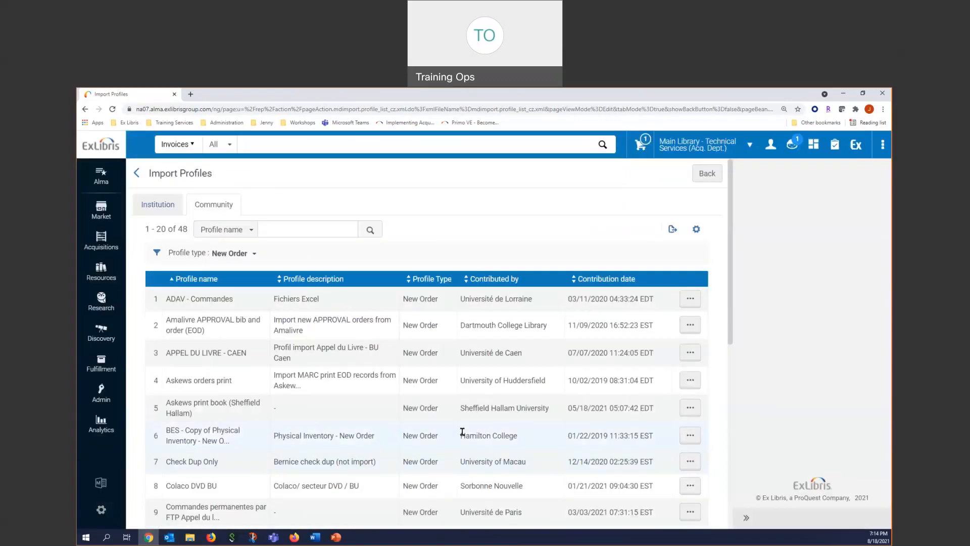
scroll(462, 432, "down", 5)
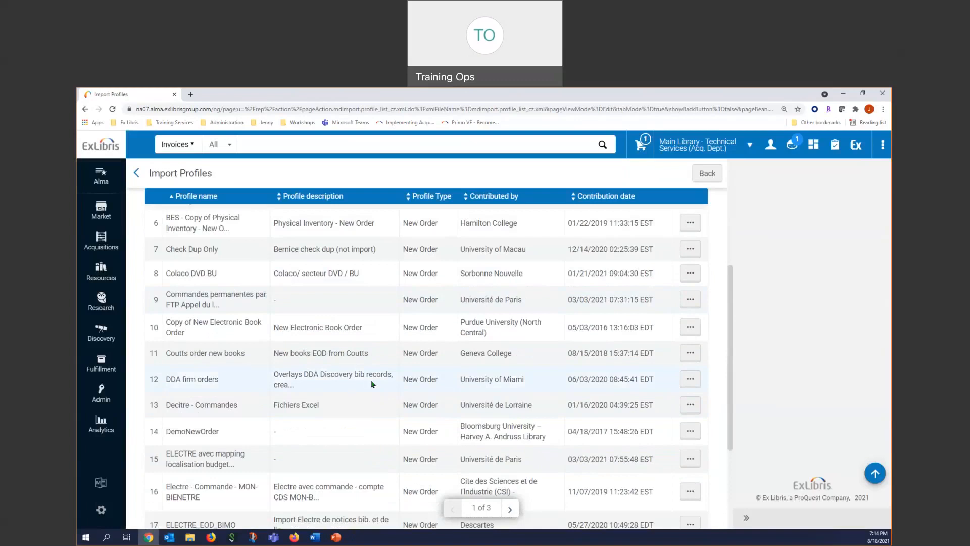
left_click(685, 384)
left_click(690, 378)
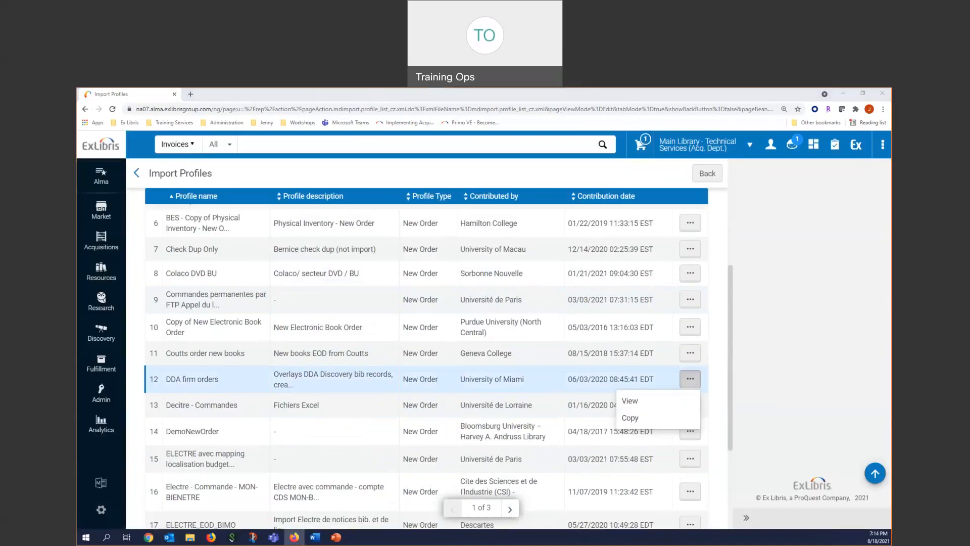
- In the Firefox window of the Member1 institution, view the network import profiles and the actions for "Import rule template from the NZ"
left_click(270, 252)
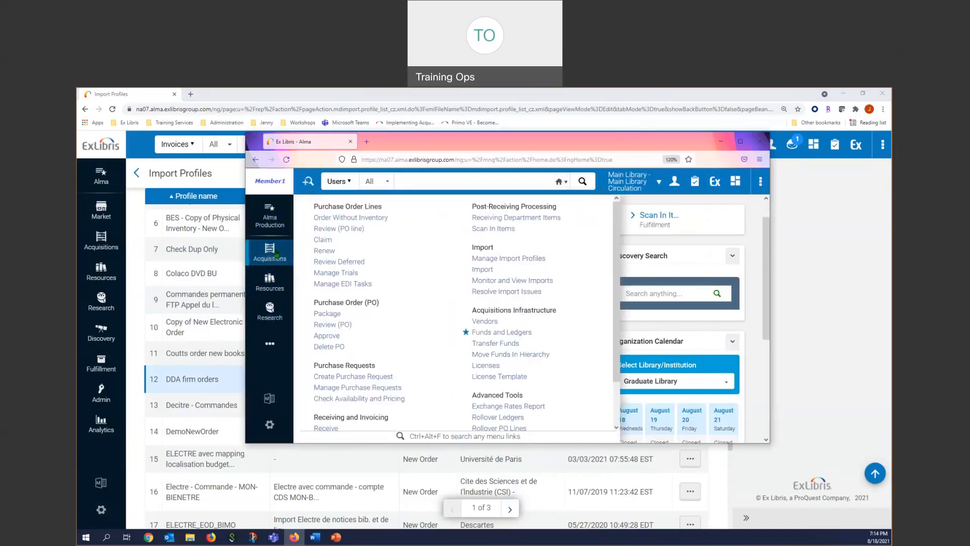
left_click(514, 259)
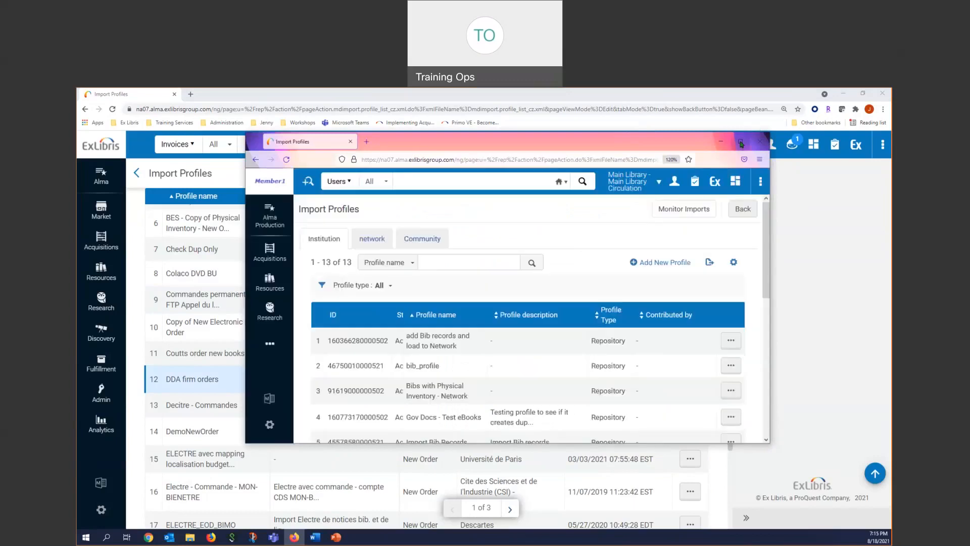
left_click(741, 141)
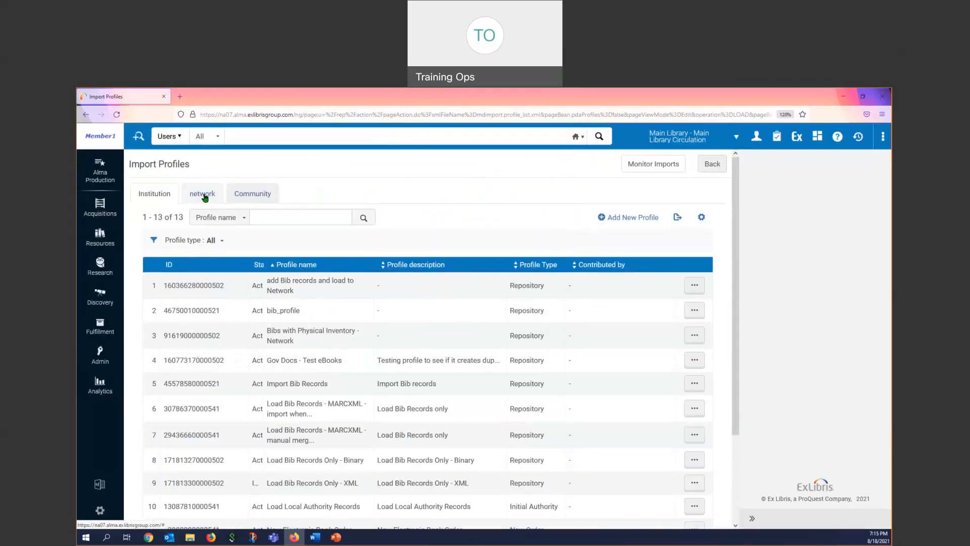
left_click(203, 194)
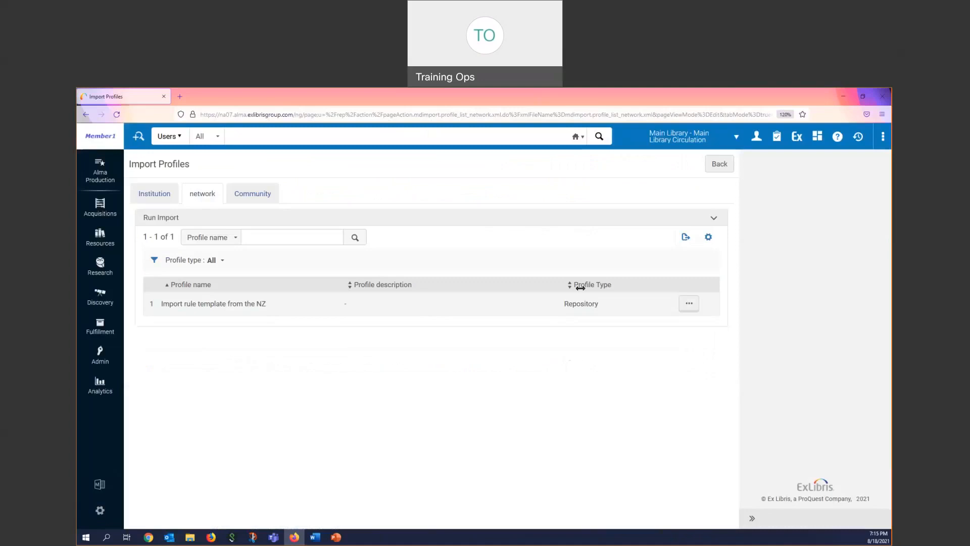
left_click(690, 304)
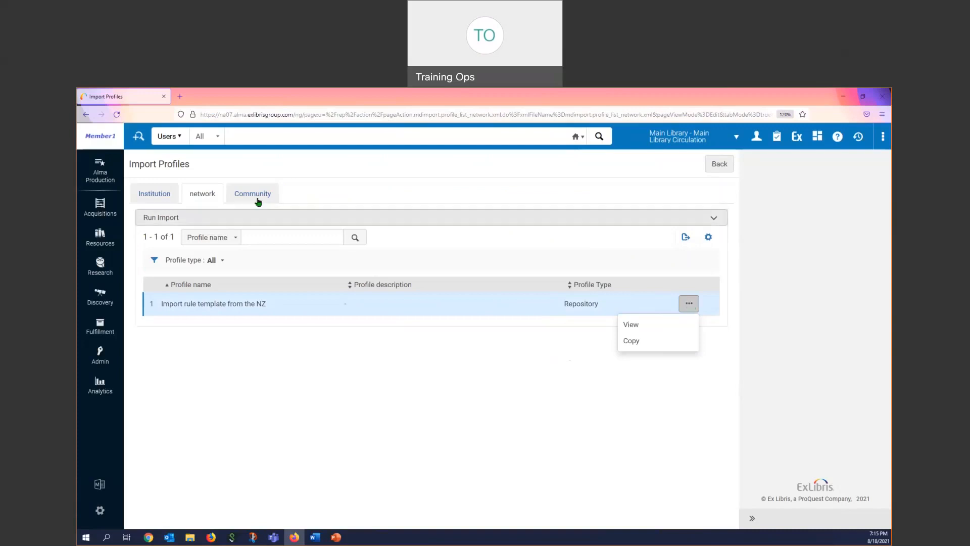
left_click(147, 193)
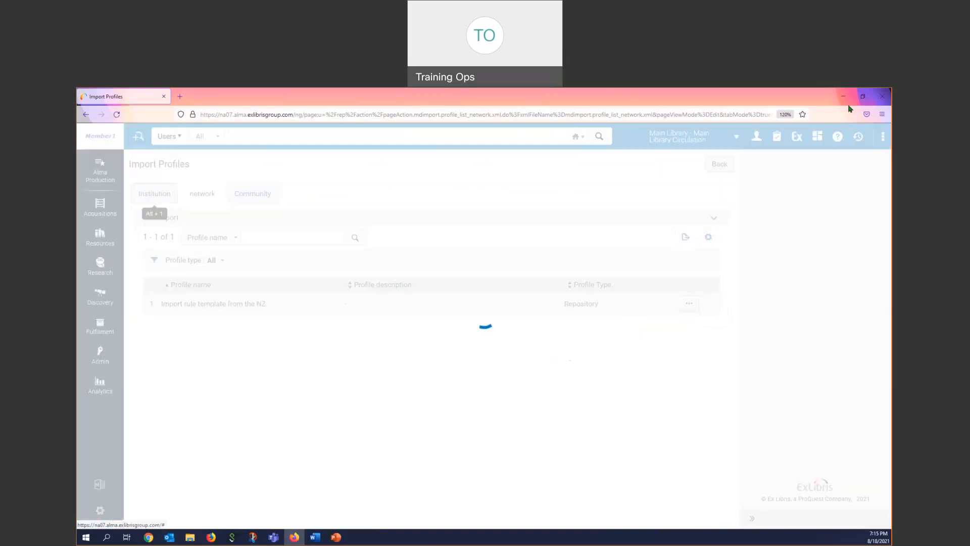
left_click(843, 97)
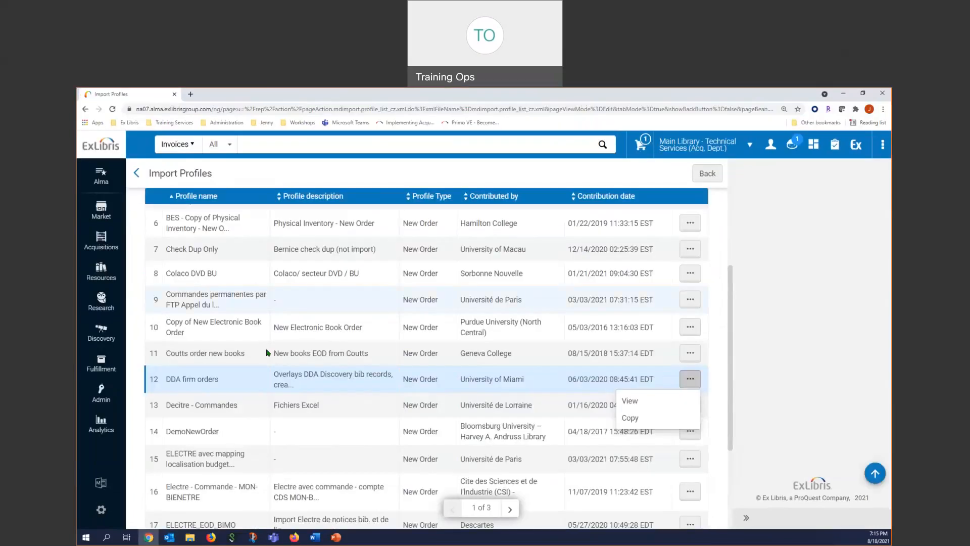
- Filter the institution's own import profiles to the New Order profile type
scroll(278, 353, "up", 6)
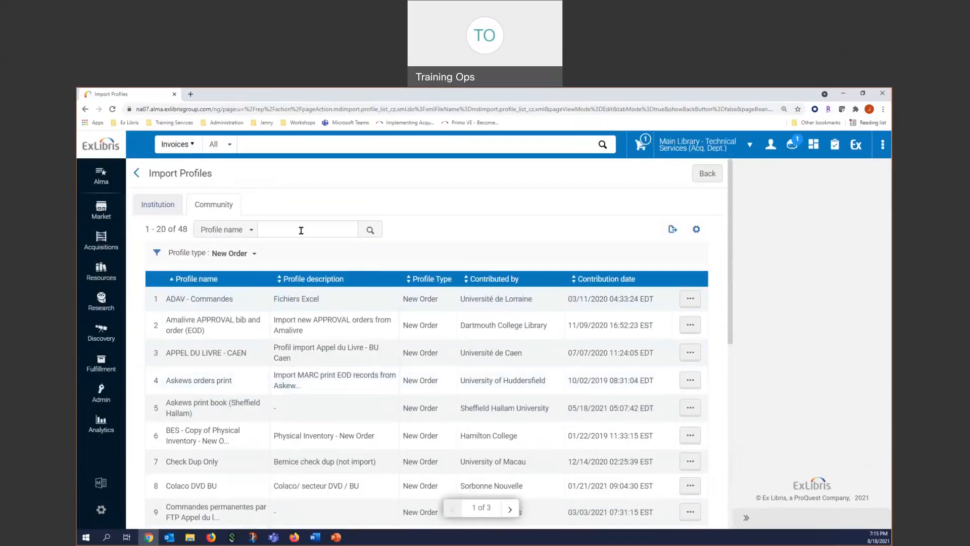
left_click(150, 204)
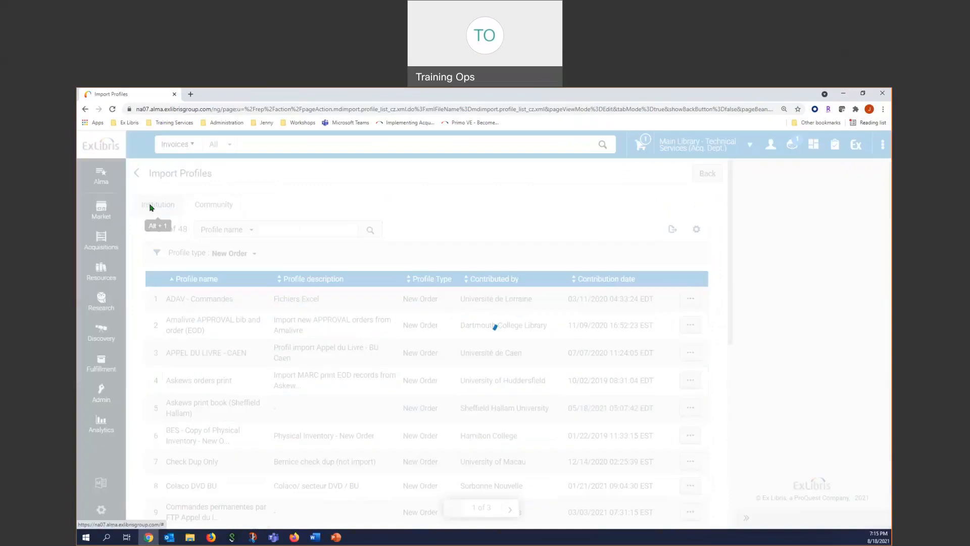
left_click(227, 253)
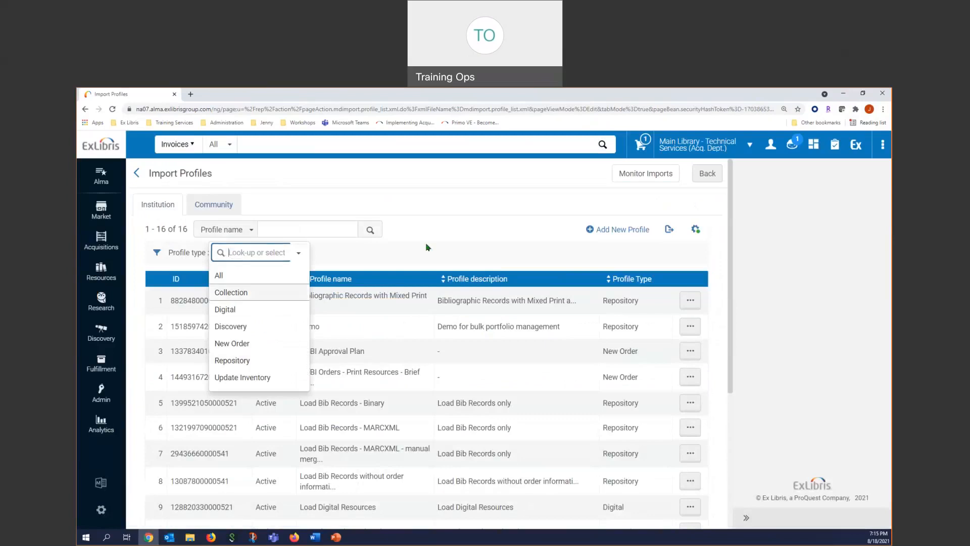
left_click(245, 348)
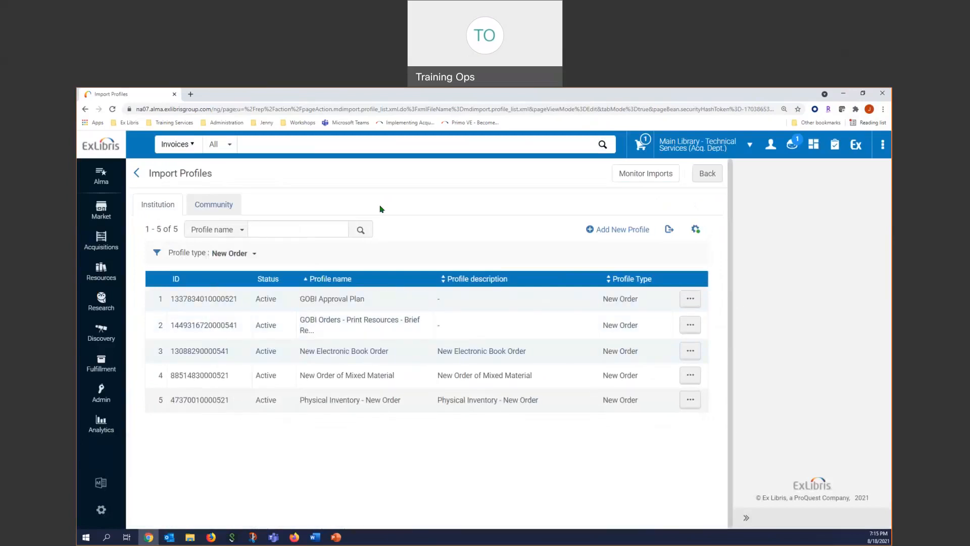
- Review the Update Inventory, Digital, Collection and New Order type descriptions for a new import profile without creating one
left_click(607, 230)
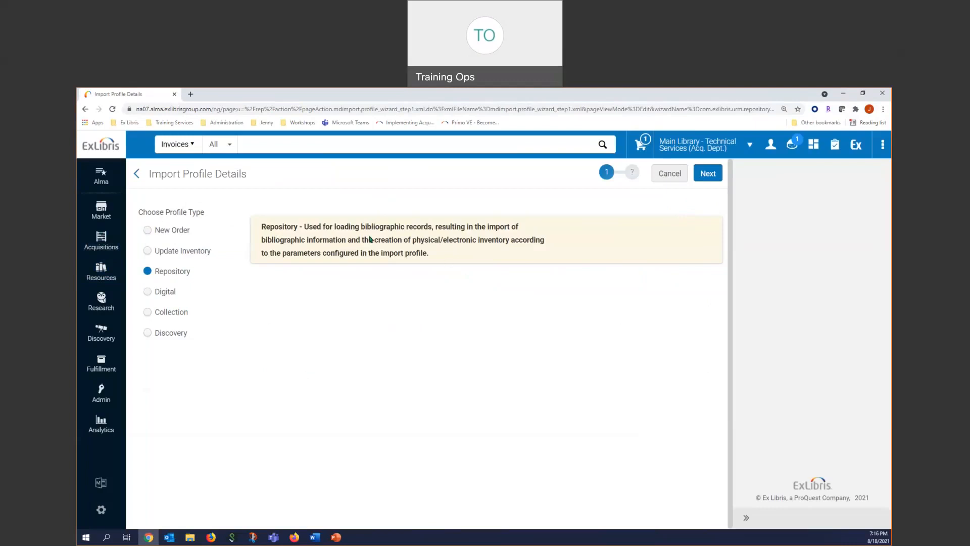
left_click(160, 256)
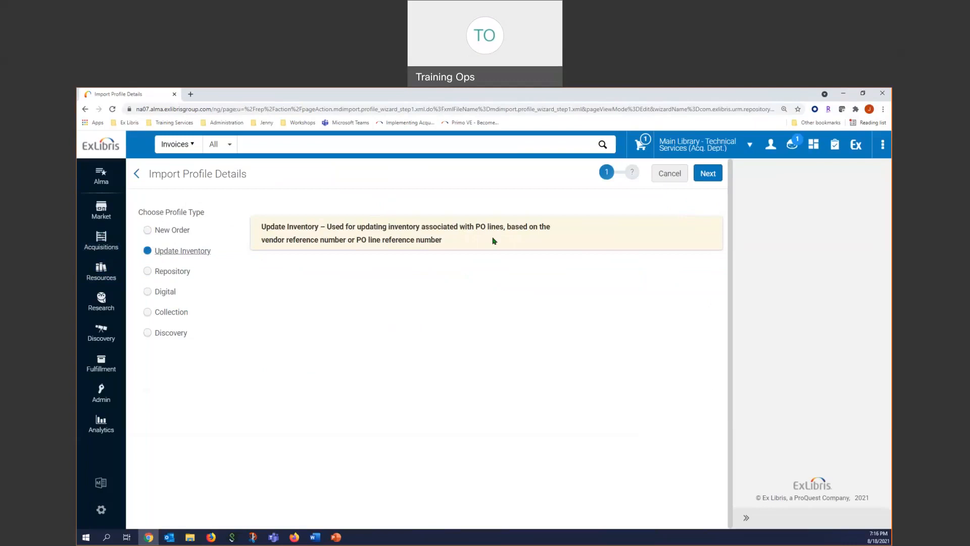
left_click(157, 292)
left_click(157, 313)
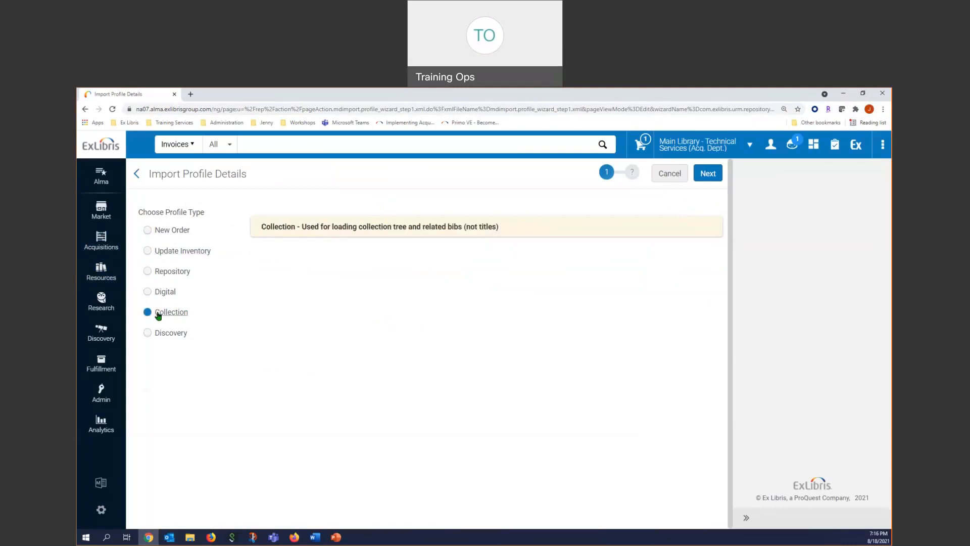
left_click(147, 233)
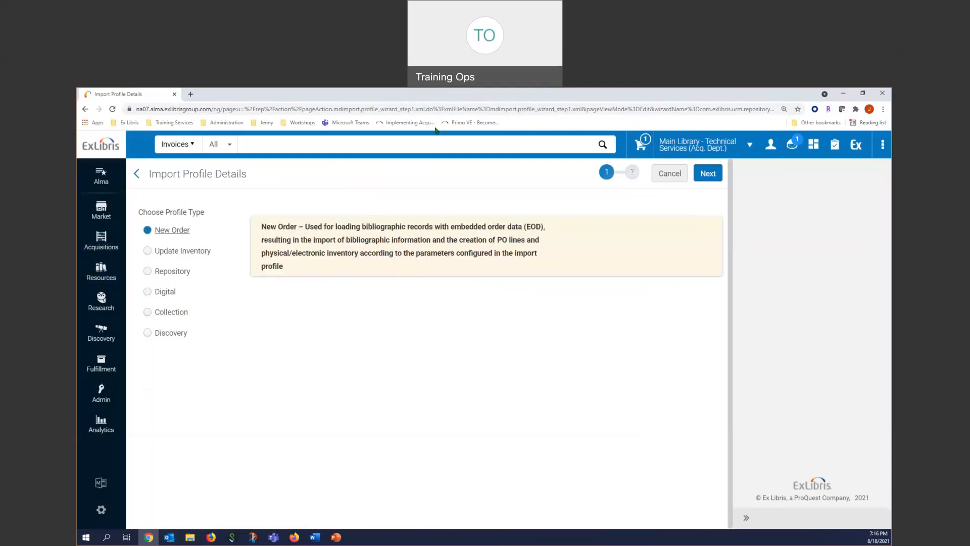
left_click(137, 175)
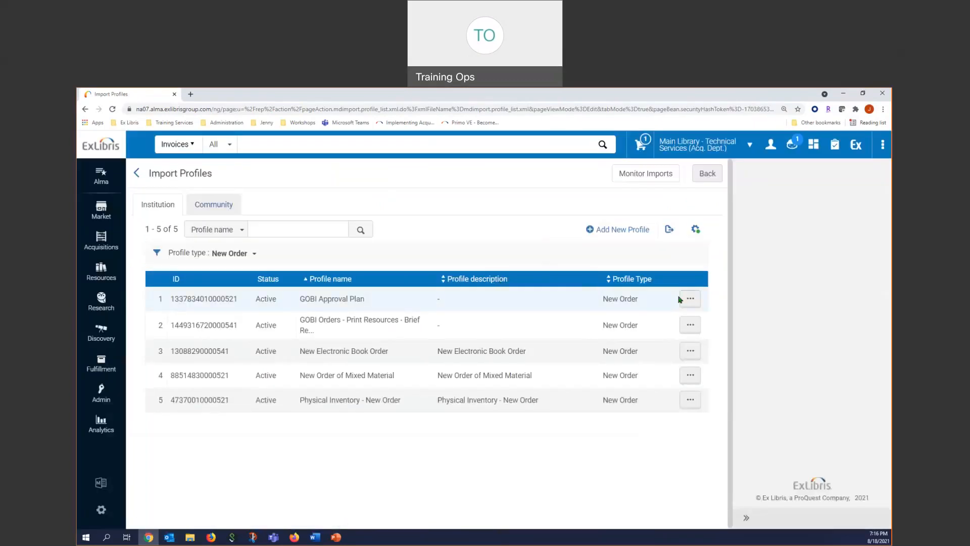
left_click(884, 146)
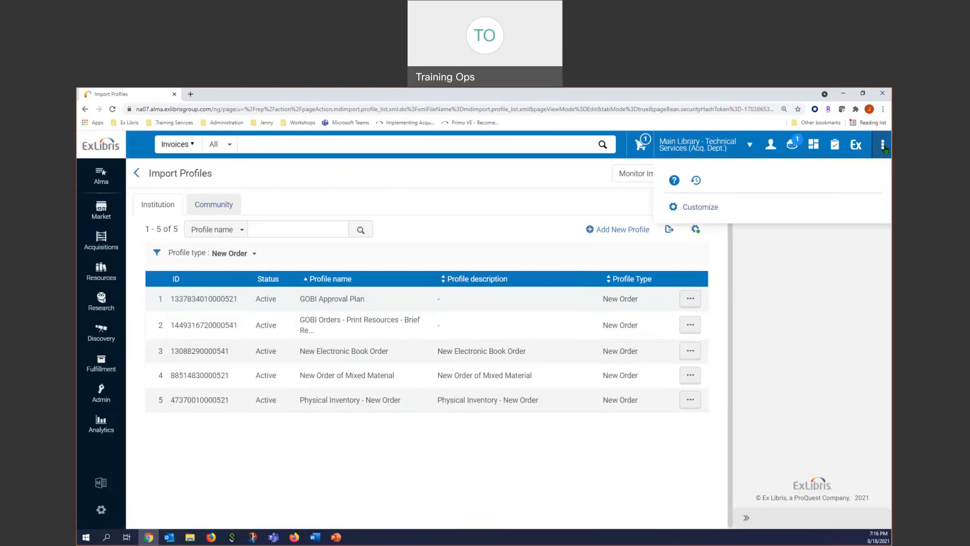
left_click(674, 181)
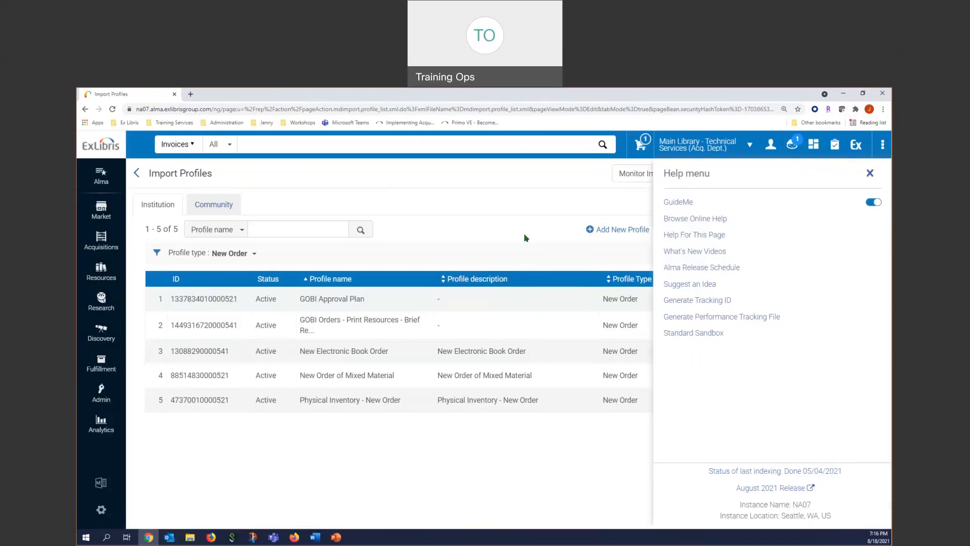
left_click(525, 237)
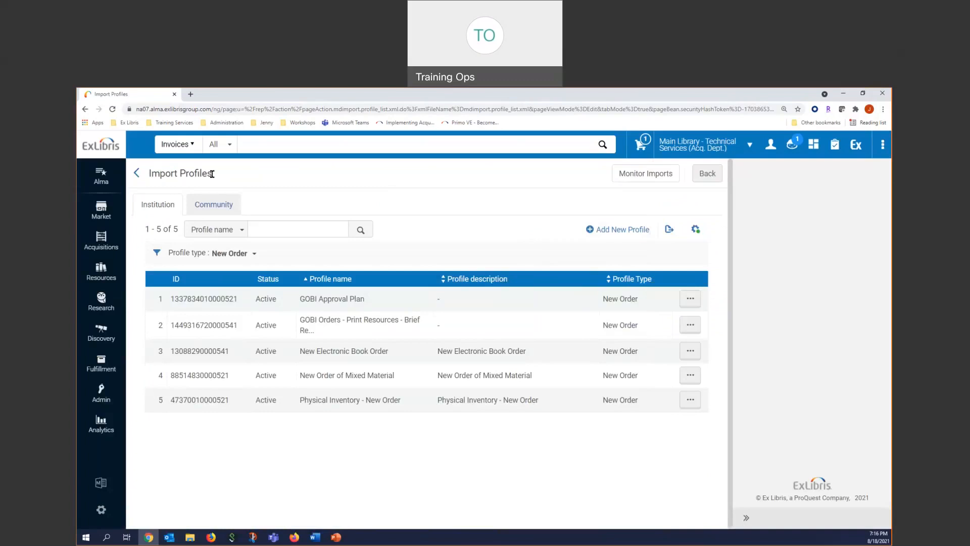
- Open the online help for the Import Profiles page and examine the required roles, profile scopes and available actions
left_click(884, 146)
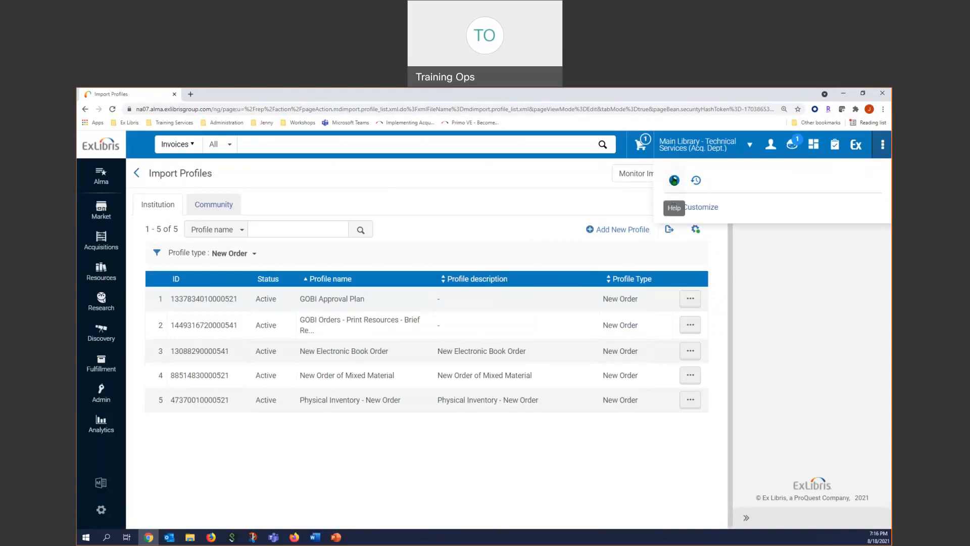
left_click(674, 180)
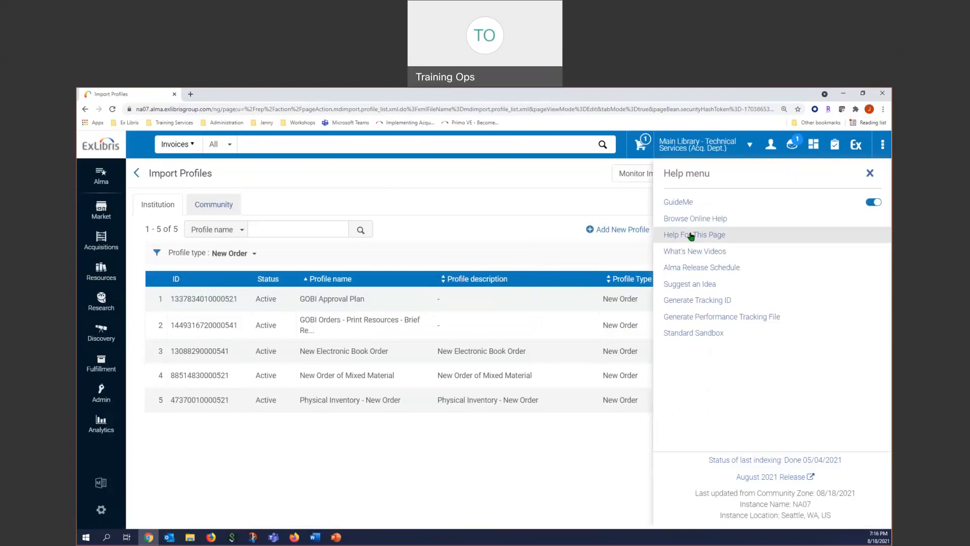
left_click(692, 235)
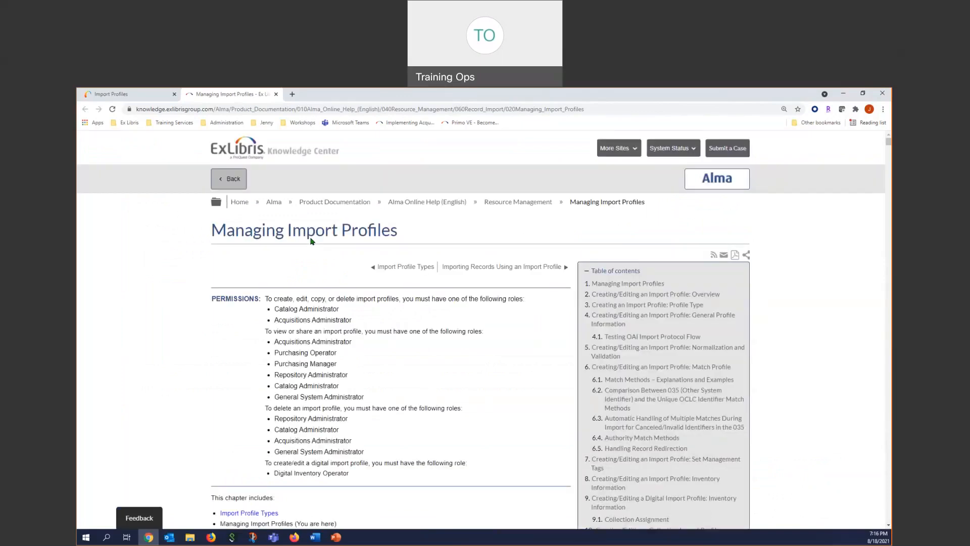
scroll(402, 417, "down", 1)
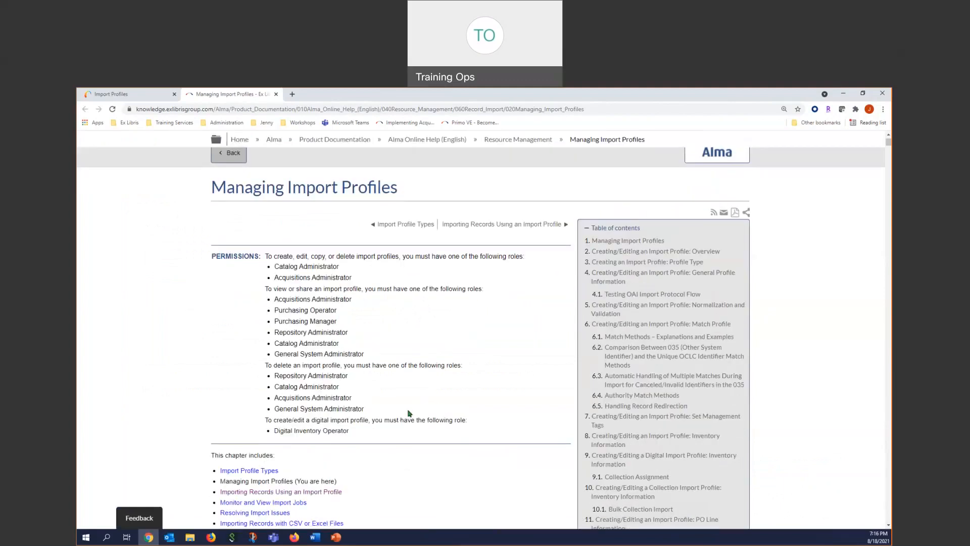
scroll(402, 417, "up", 1)
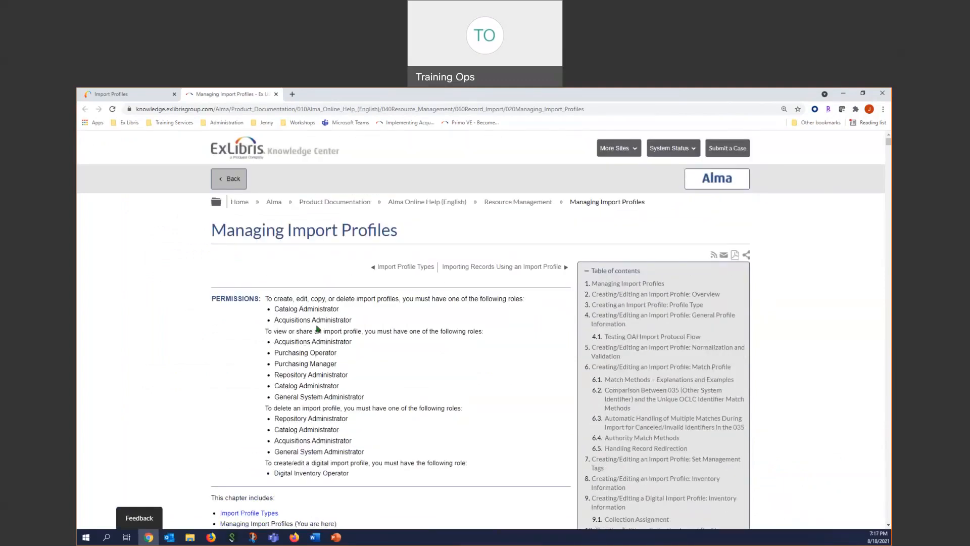
scroll(299, 317, "down", 9)
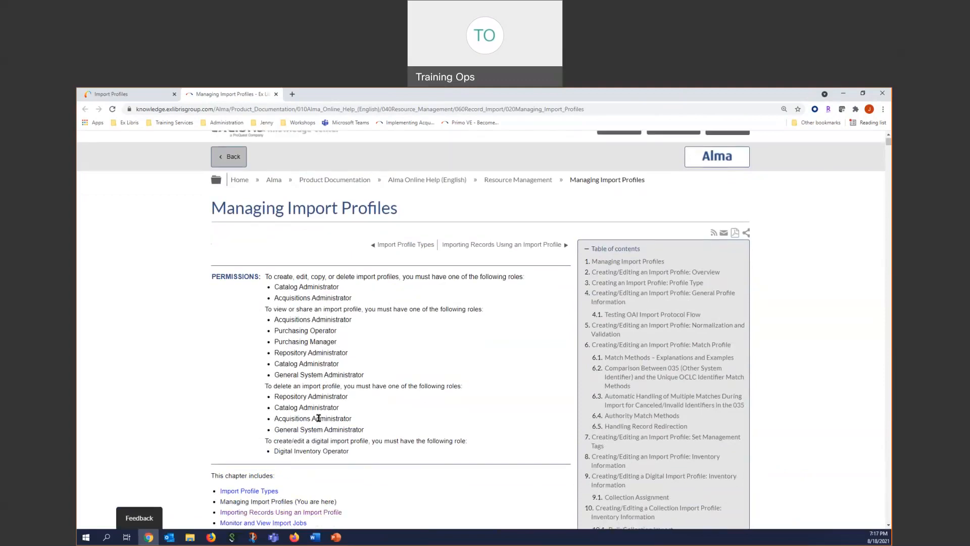
scroll(319, 422, "down", 10)
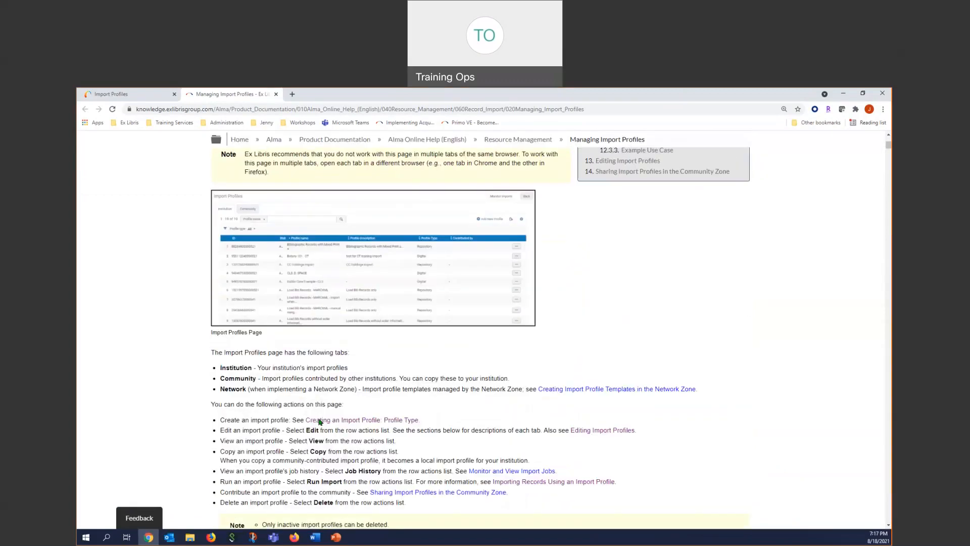
- Examine the Import Profile Creation/Editing Steps table for the different profile types in the Managing Import Profiles help
scroll(319, 421, "down", 11)
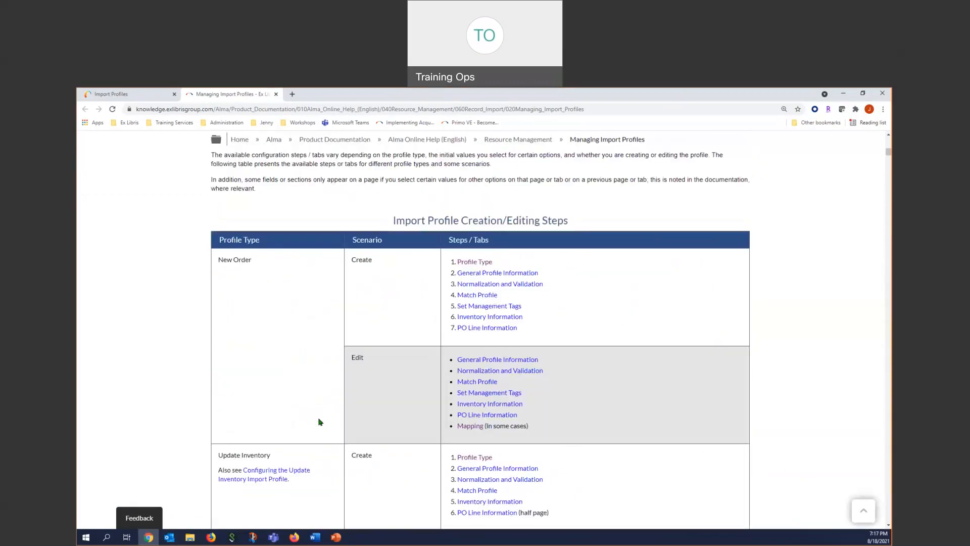
scroll(319, 422, "down", 2)
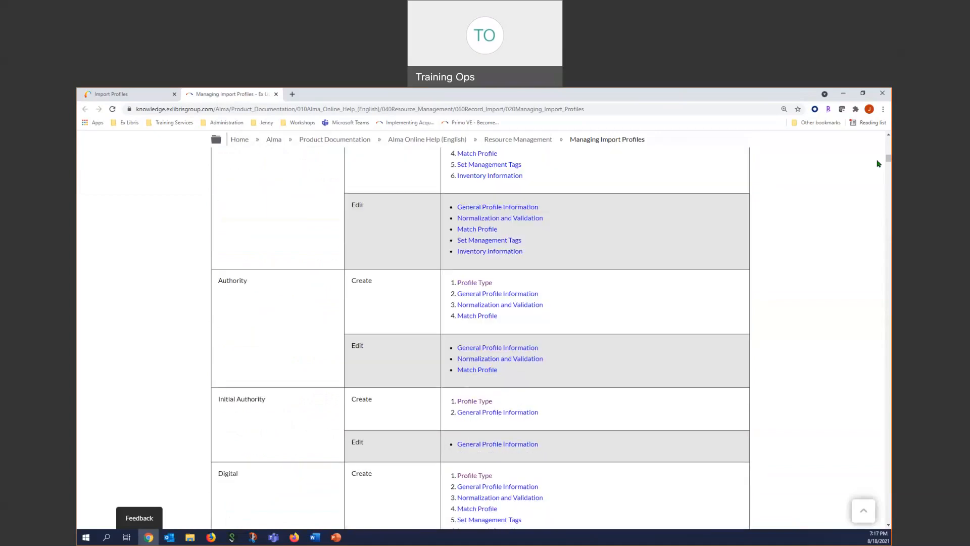
left_click_drag(888, 160, 888, 138)
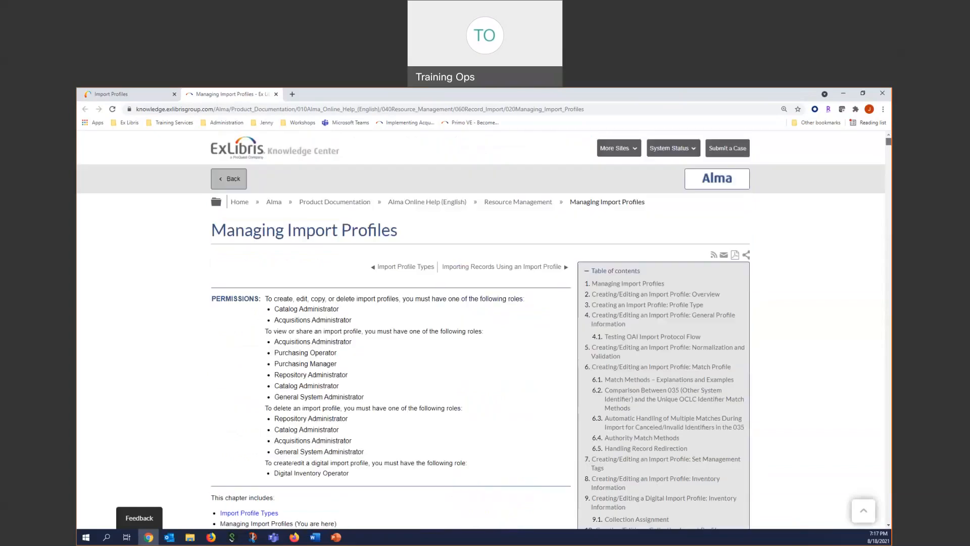
- Return to the Import Profiles list and open the "GOBI Orders - Print Resources - Brief Records" profile for editing
left_click(124, 95)
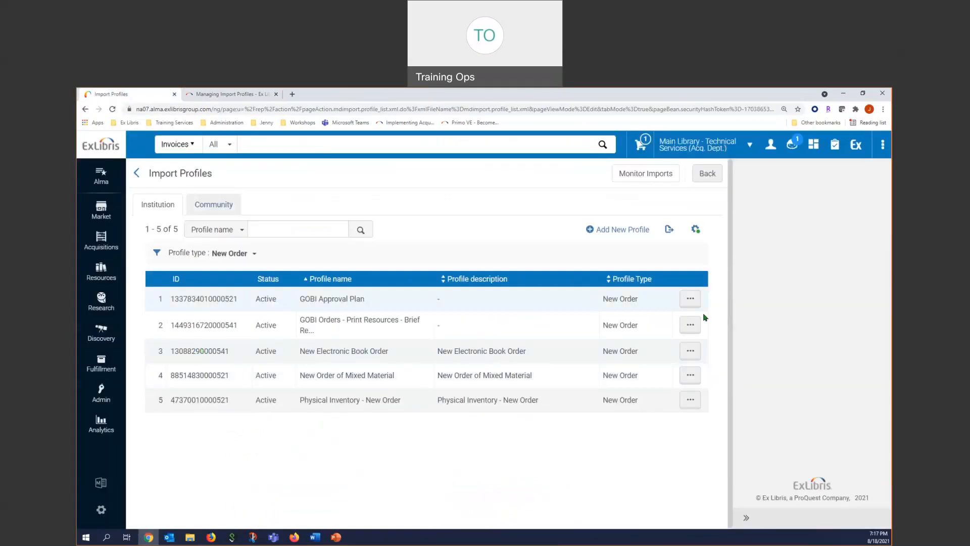
left_click(690, 326)
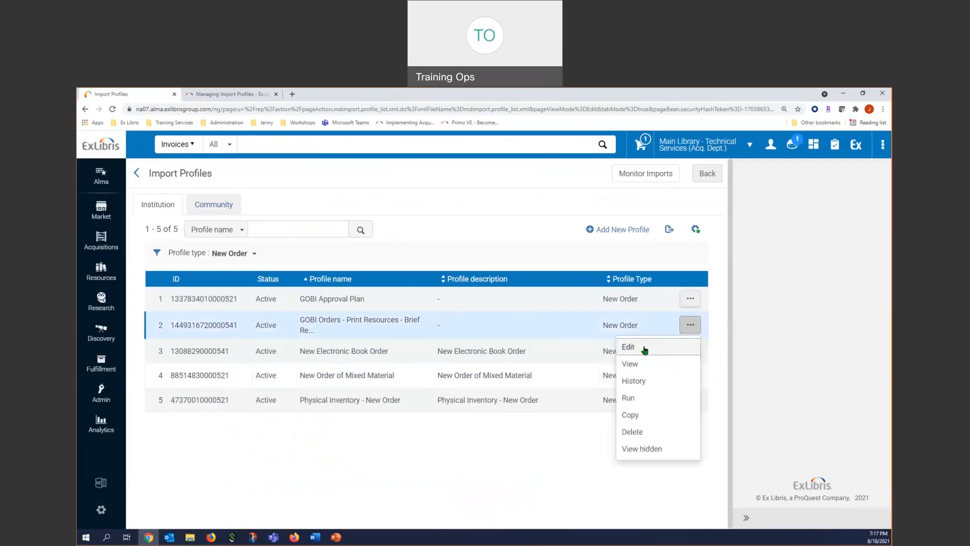
left_click(637, 347)
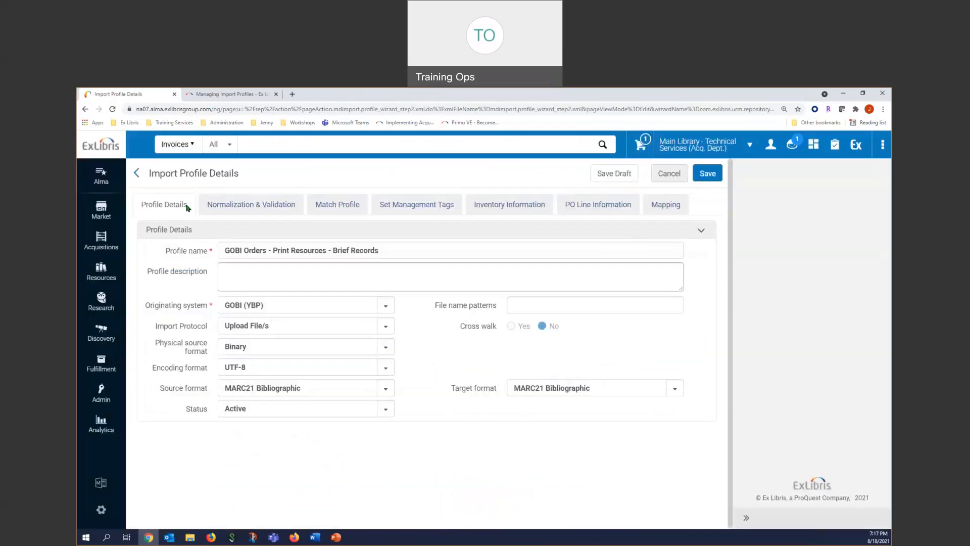
- Browse the available originating systems for the profile, including GOBI (YBP), without changing the selection
left_click(386, 308)
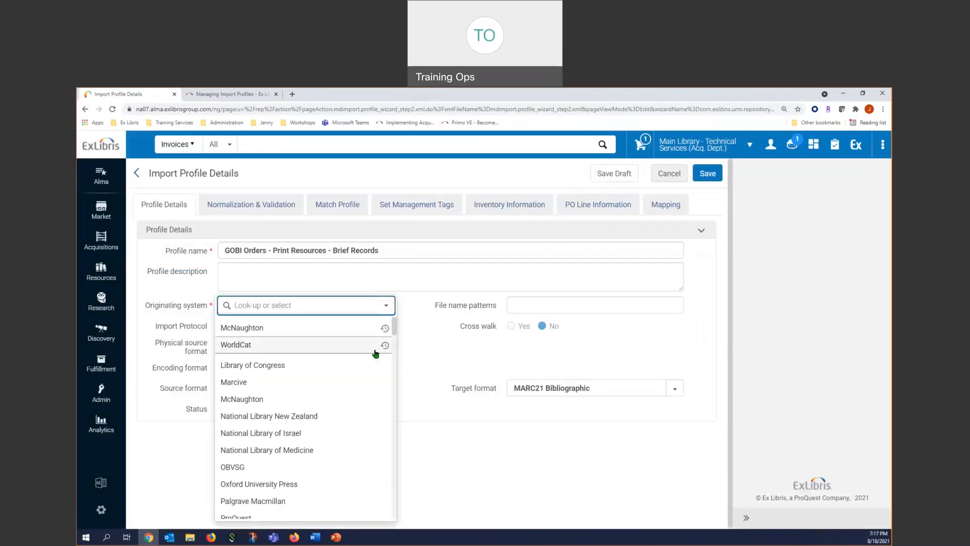
scroll(362, 389, "down", 3)
scroll(362, 389, "down", 5)
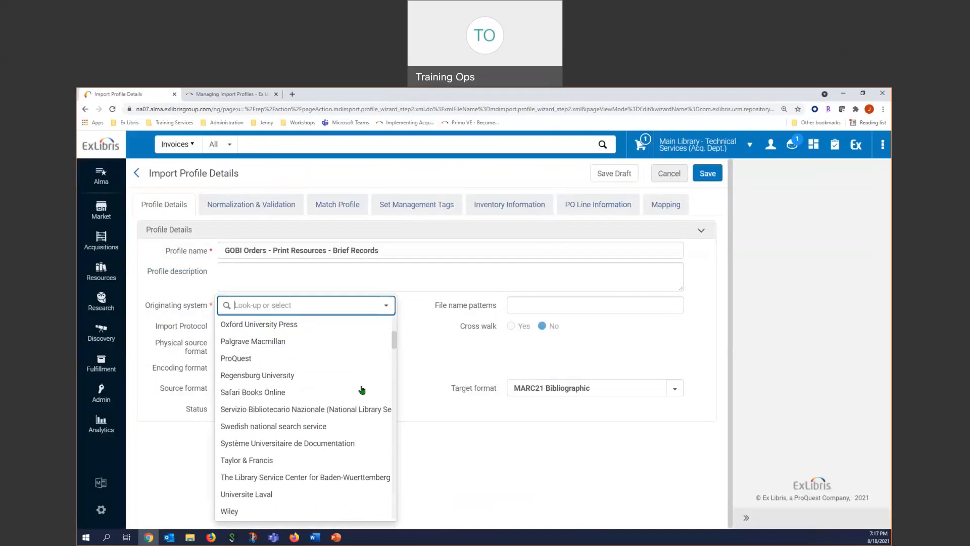
scroll(362, 388, "down", 3)
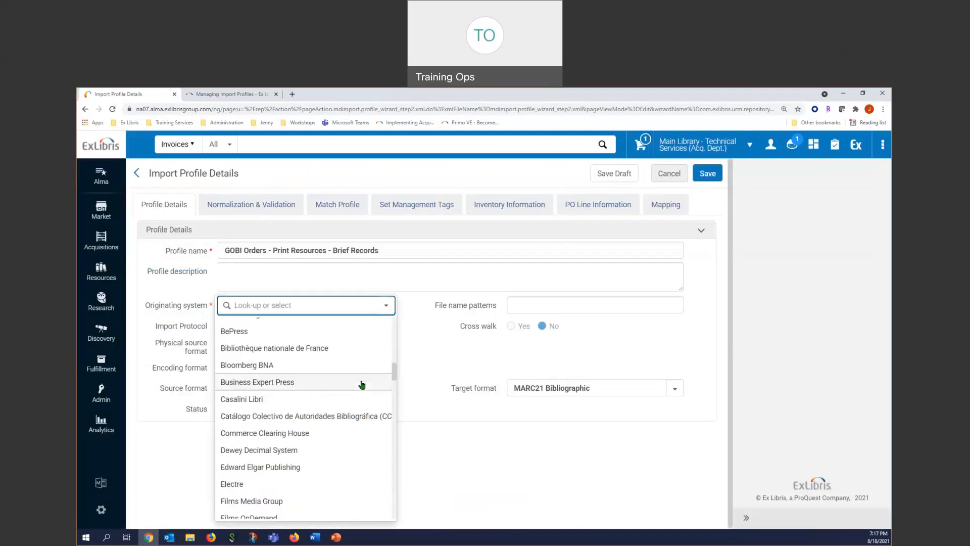
scroll(361, 385, "down", 3)
scroll(362, 385, "down", 3)
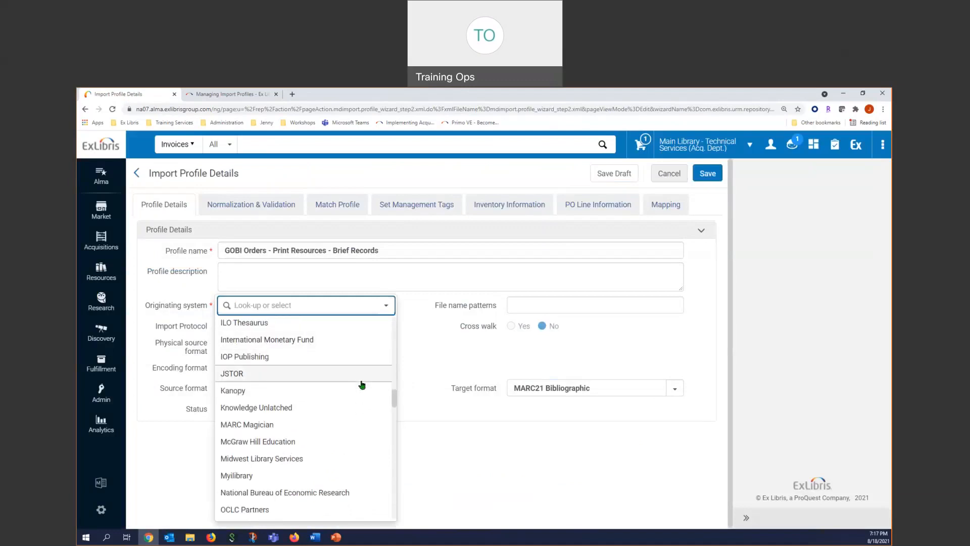
scroll(301, 342, "up", 2)
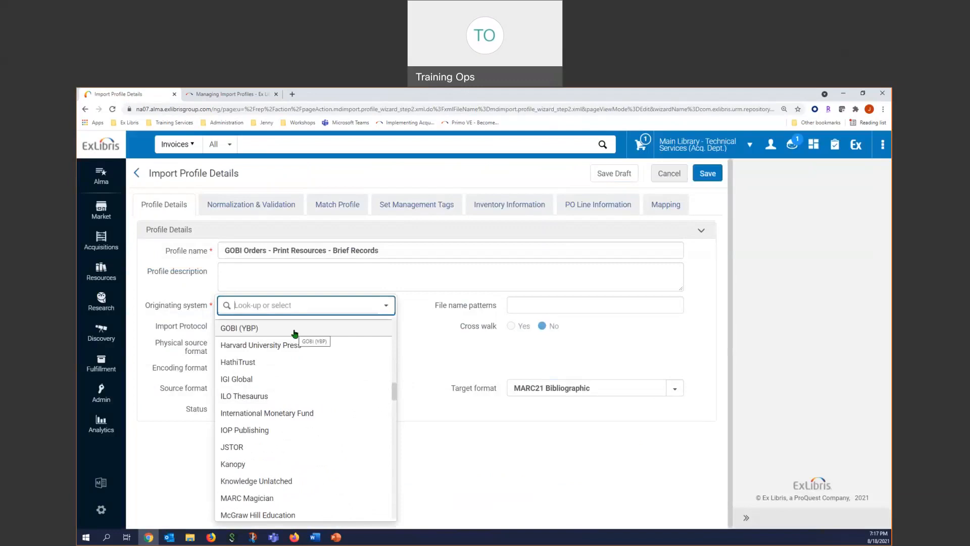
scroll(295, 343, "down", 5)
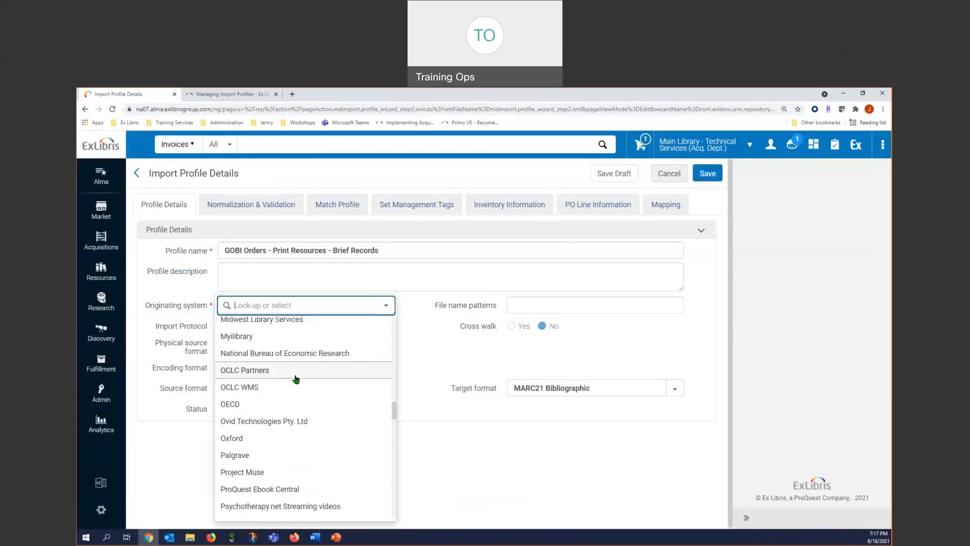
scroll(297, 379, "down", 3)
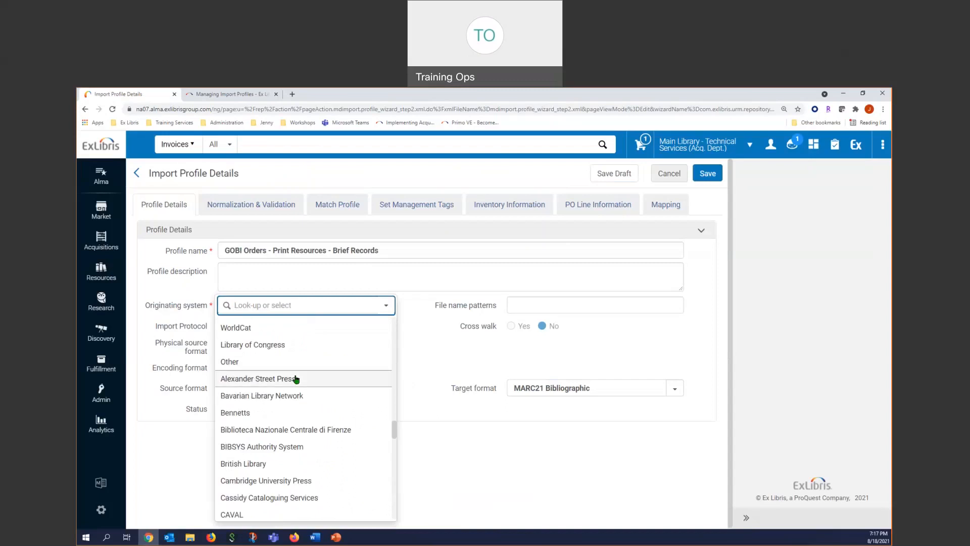
scroll(296, 379, "down", 3)
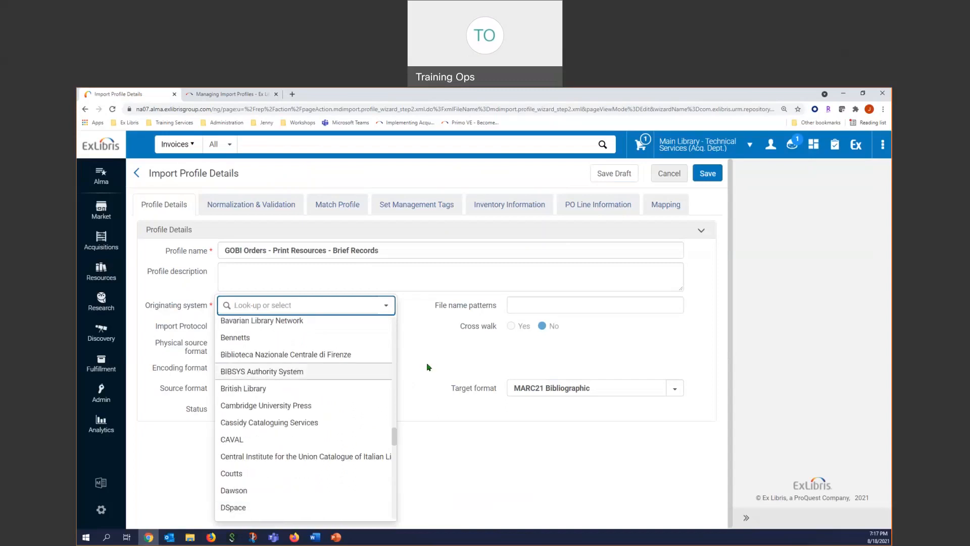
left_click(439, 502)
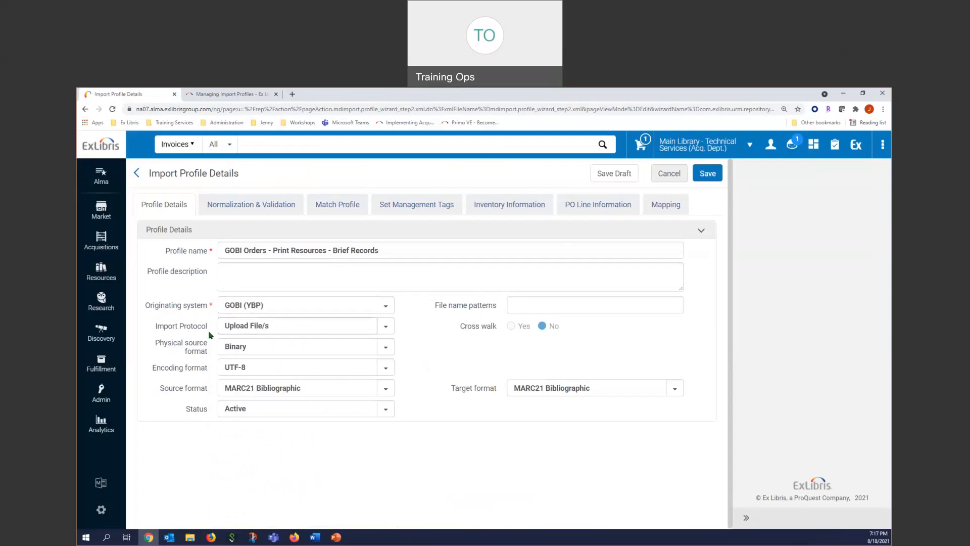
- Set the profile's import protocol to FTP and its scheduler status to Active
left_click(351, 325)
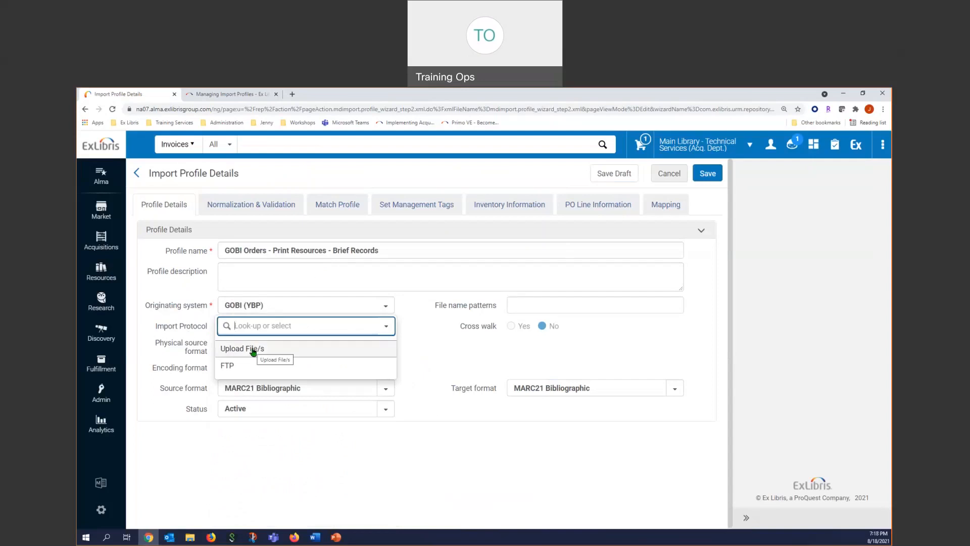
left_click(233, 370)
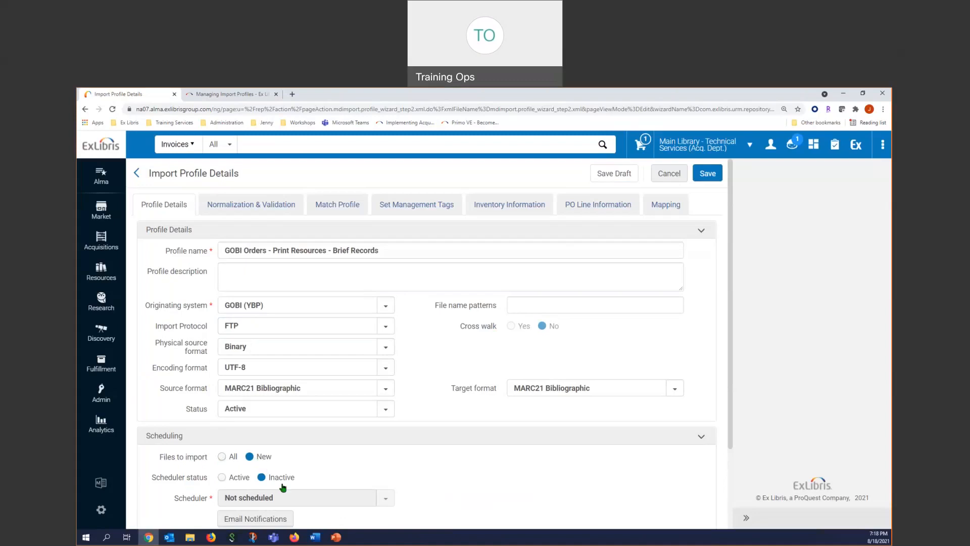
left_click(221, 478)
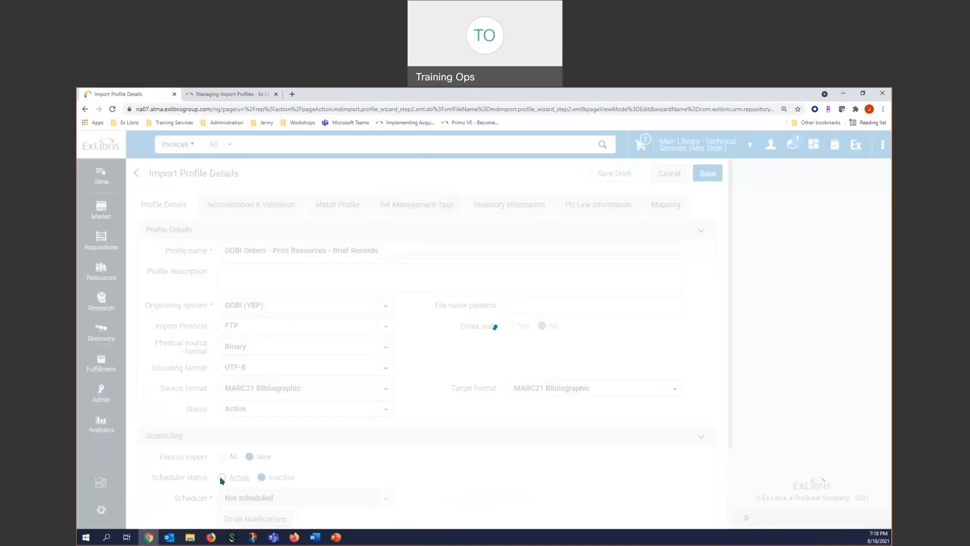
- Review the available scheduler frequencies for the FTP import without choosing one
scroll(354, 470, "down", 1)
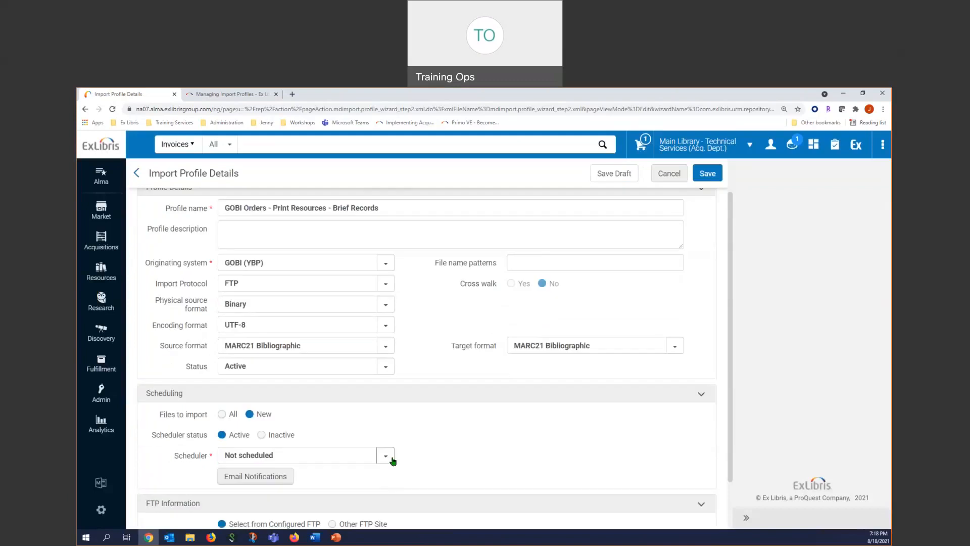
left_click(386, 455)
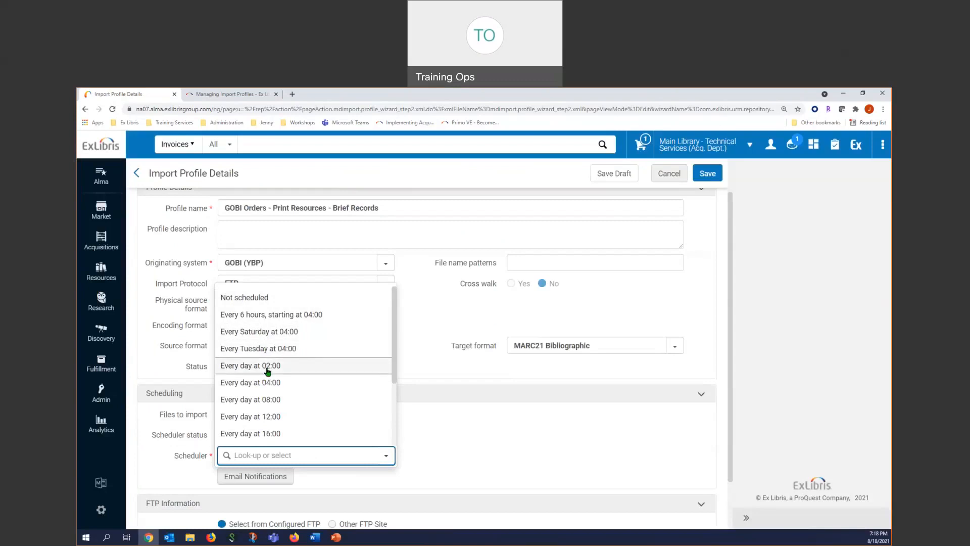
scroll(277, 379, "down", 2)
scroll(279, 382, "down", 1)
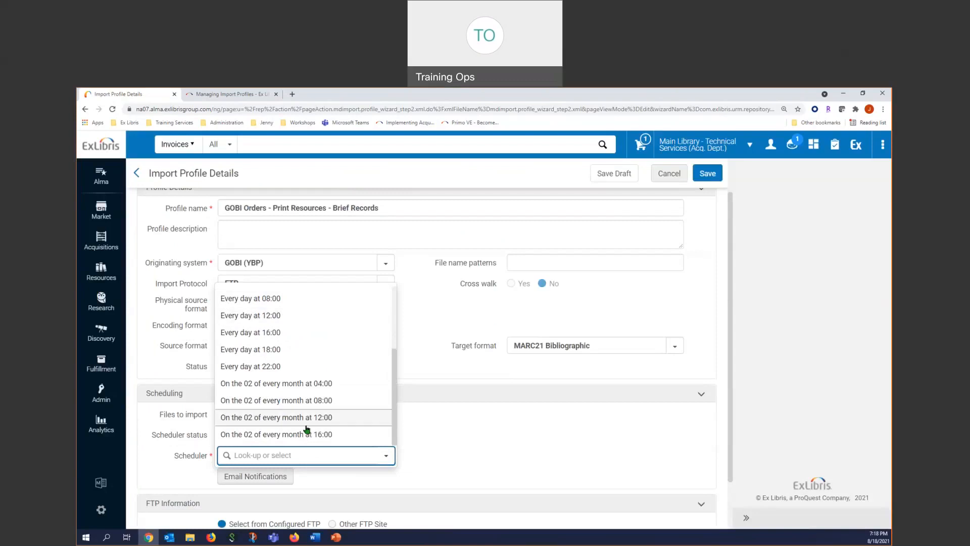
left_click(438, 318)
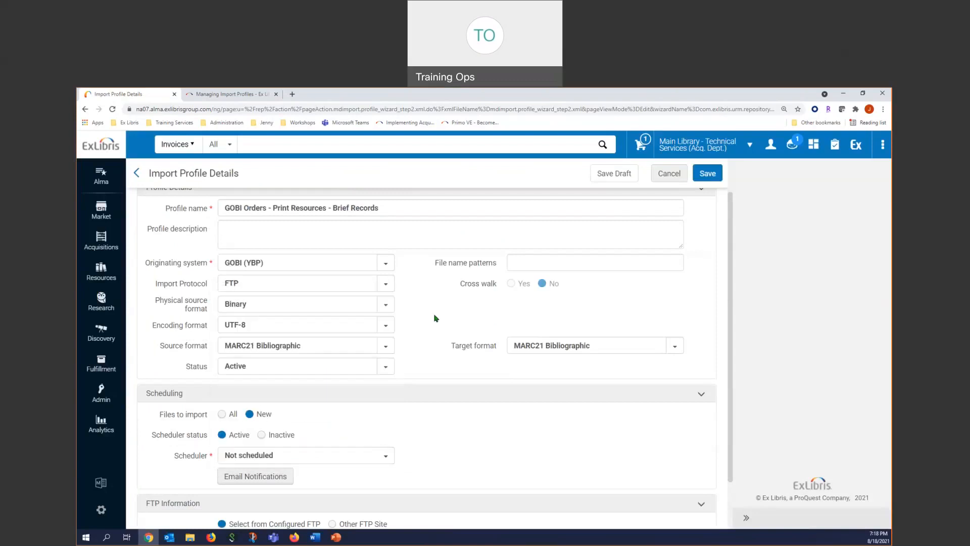
- Select the Ex Libris Secure FTP Service connection, then switch to Other FTP Site and review its connection fields
scroll(412, 449, "down", 1)
scroll(412, 450, "down", 2)
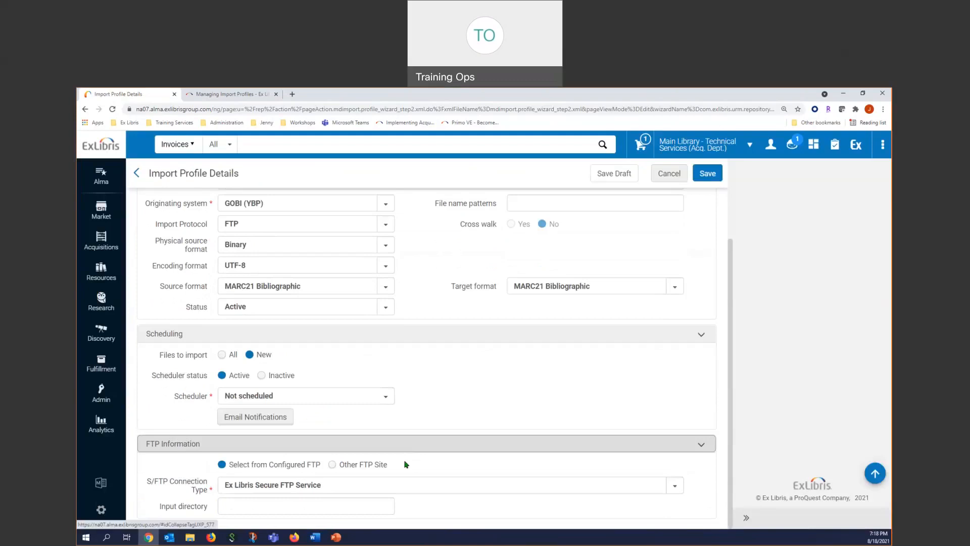
left_click(675, 486)
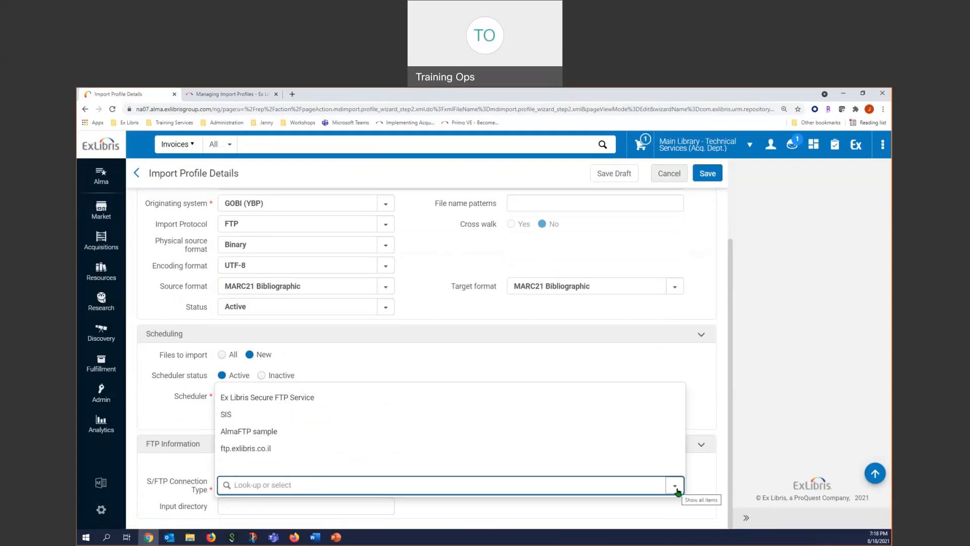
left_click(404, 397)
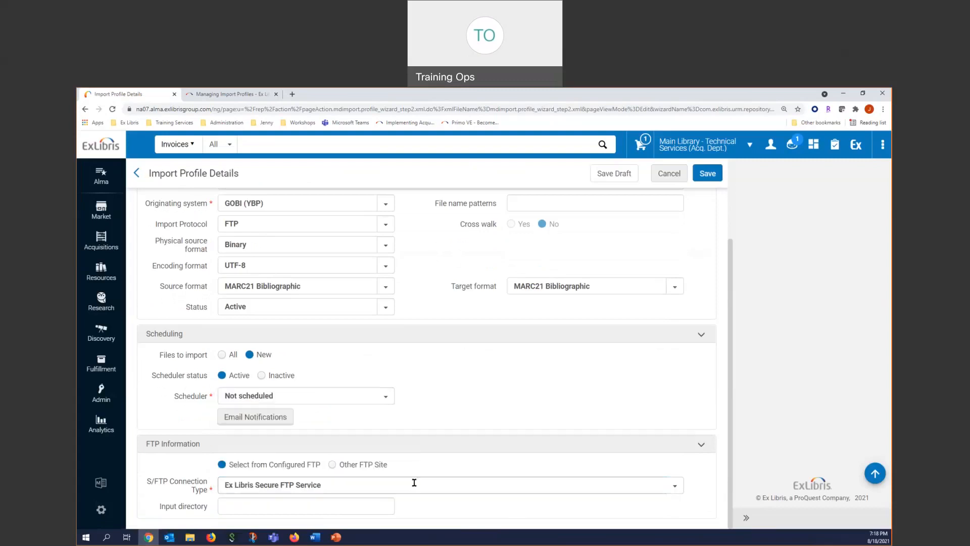
left_click(331, 465)
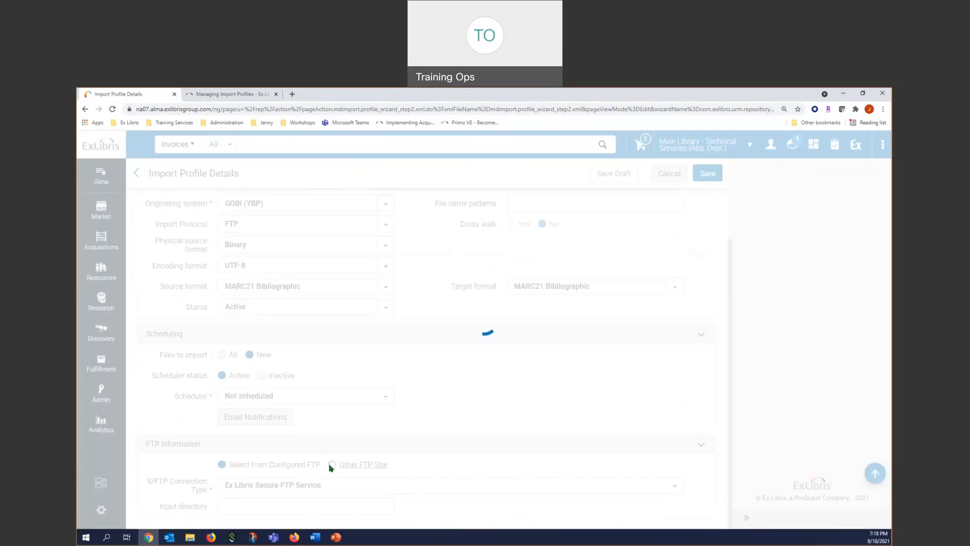
scroll(324, 445, "down", 3)
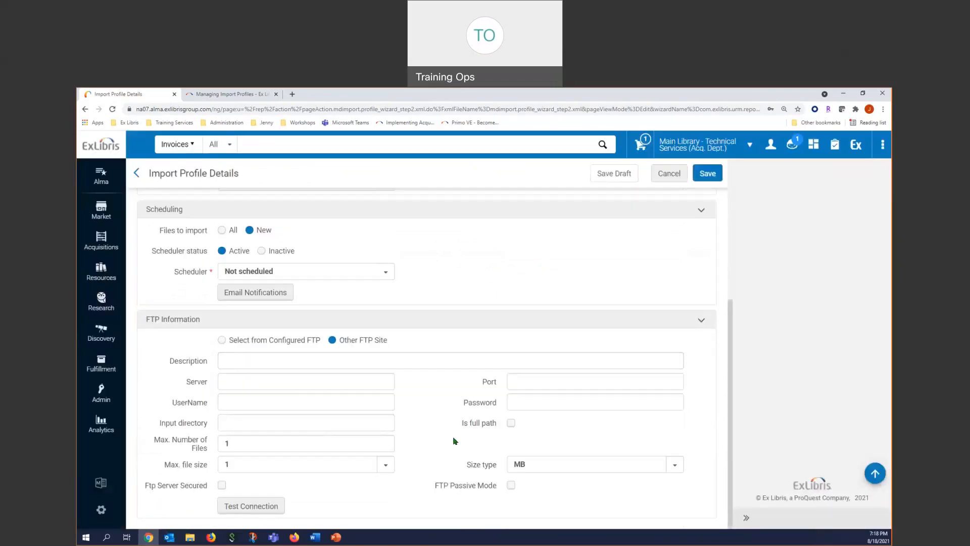
- Set the import protocol back to Upload File/s and select Active as the profile's status
scroll(450, 444, "up", 5)
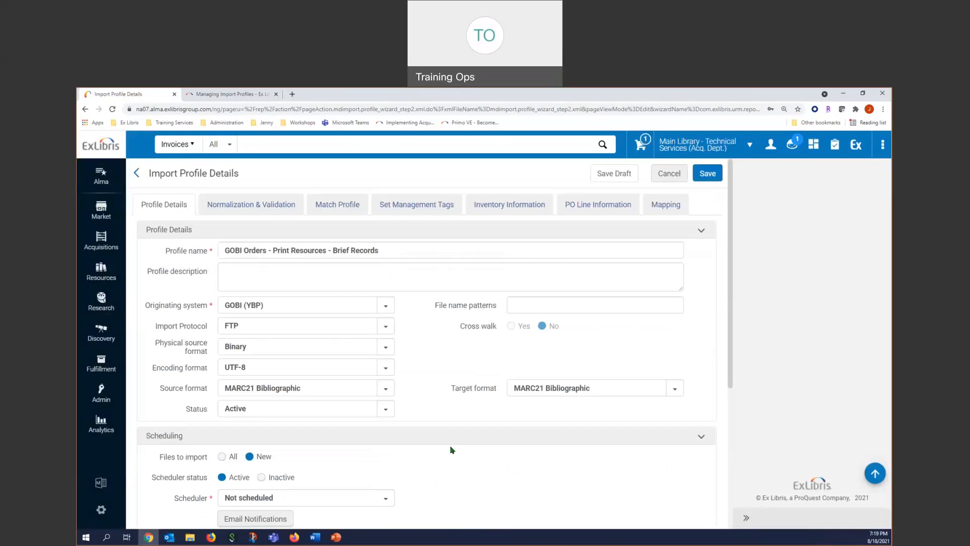
left_click(385, 326)
left_click(243, 348)
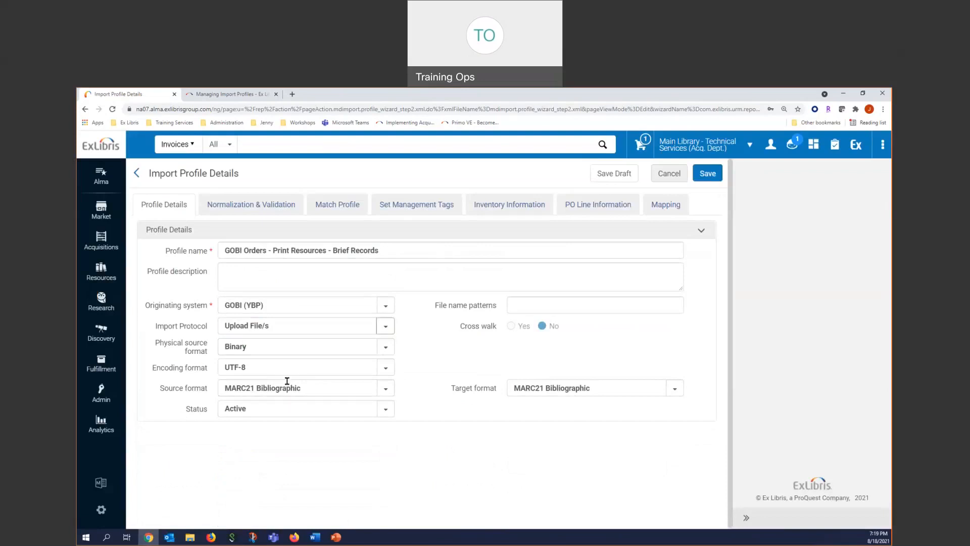
left_click(233, 408)
left_click(224, 431)
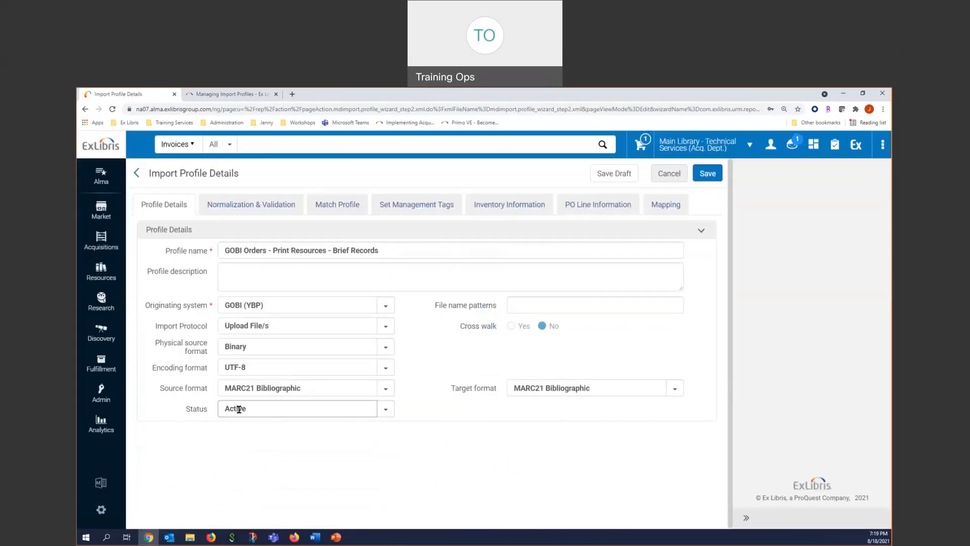
- View the Import functions offered under Acquisitions without leaving the profile being edited
left_click(101, 240)
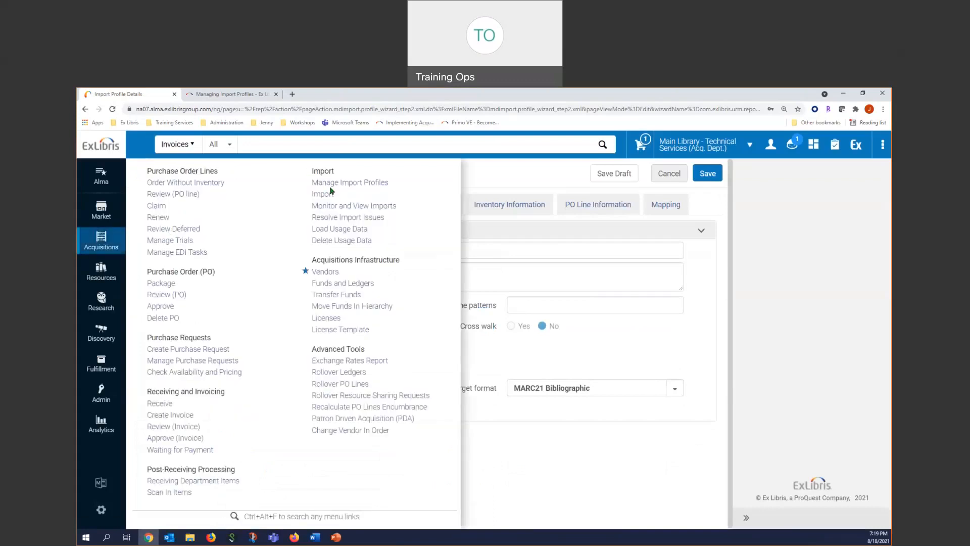
left_click(593, 460)
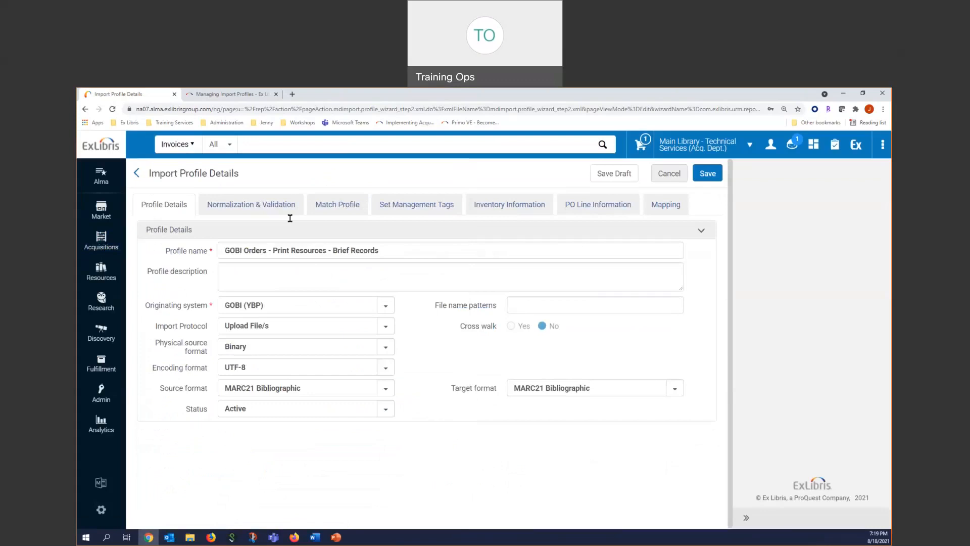
- Review the profile's Normalization & Validation settings, then examine its match methods, match actions and merge options
left_click(257, 207)
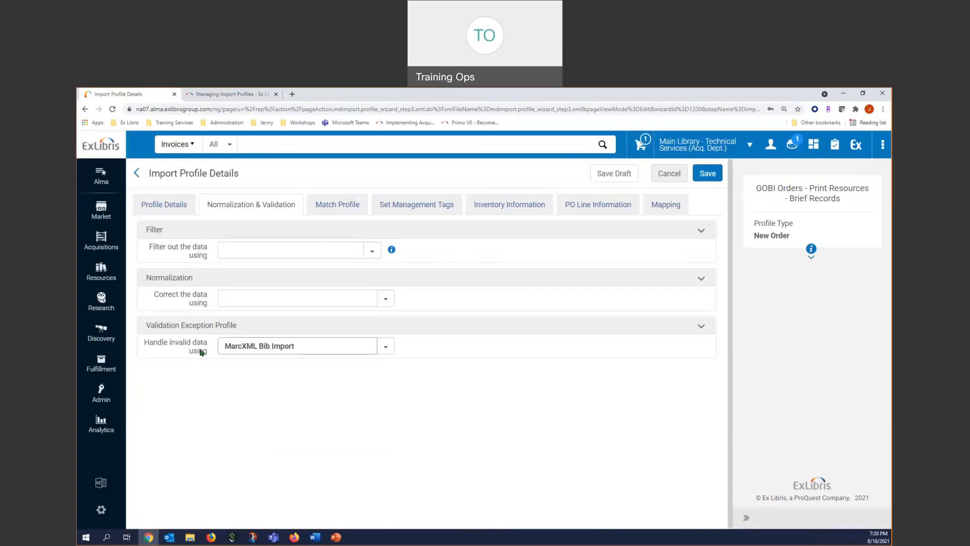
left_click(336, 206)
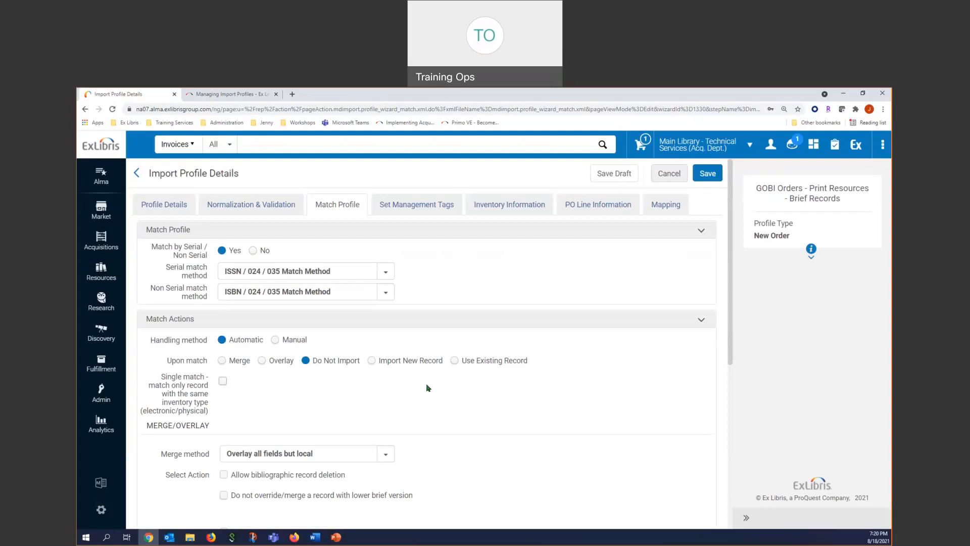
scroll(429, 389, "down", 3)
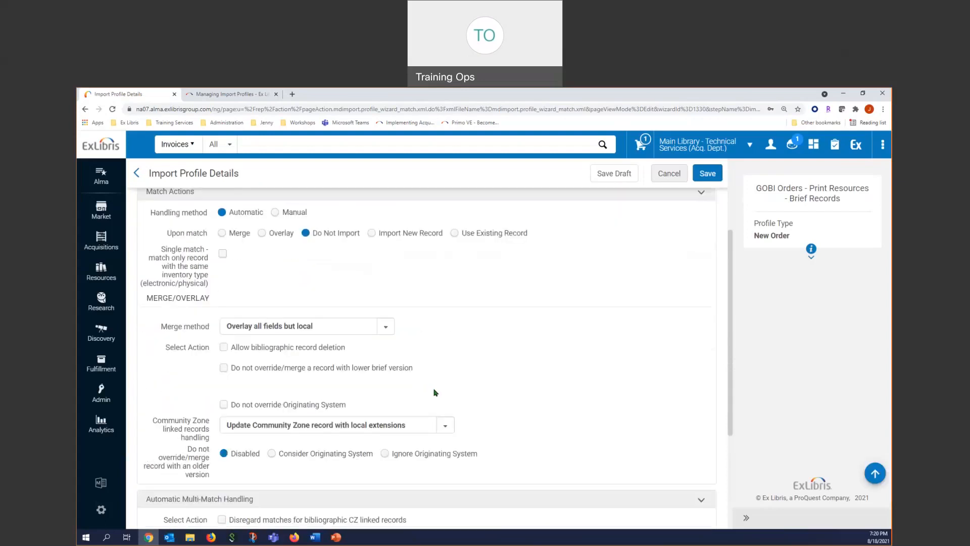
scroll(434, 392, "up", 2)
scroll(433, 393, "down", 1)
scroll(433, 392, "up", 1)
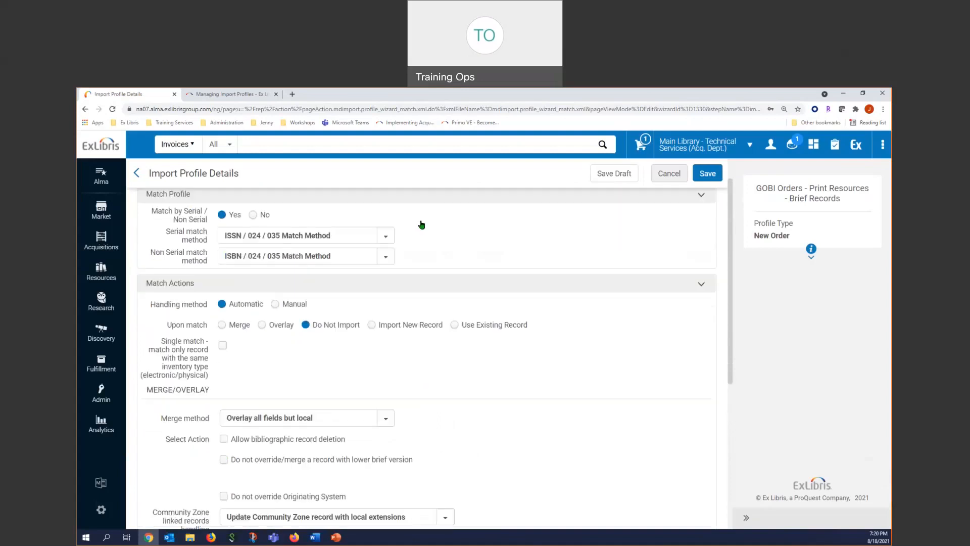
scroll(422, 225, "up", 1)
- Review the management tag settings, then examine the physical inventory mapping from general information and permanent location down to the notes
left_click(410, 204)
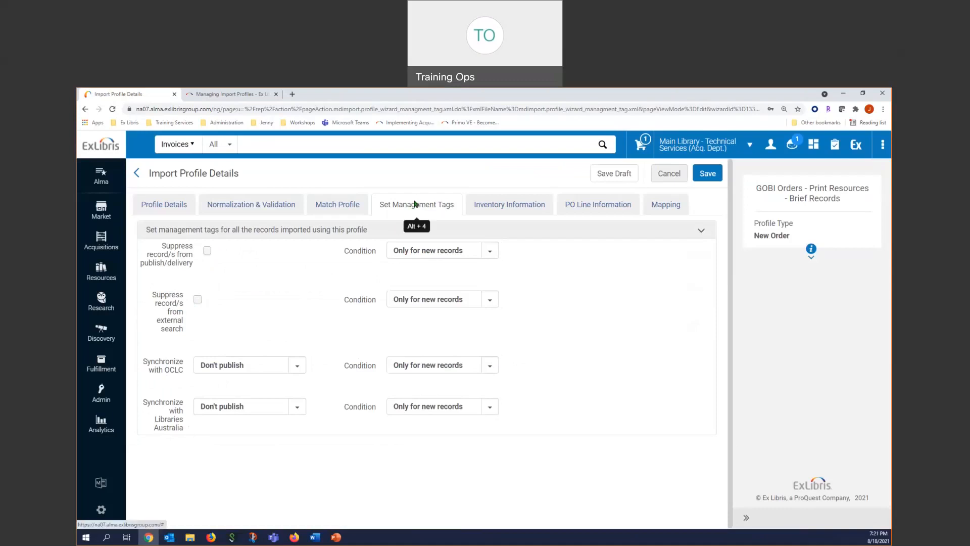
left_click(504, 204)
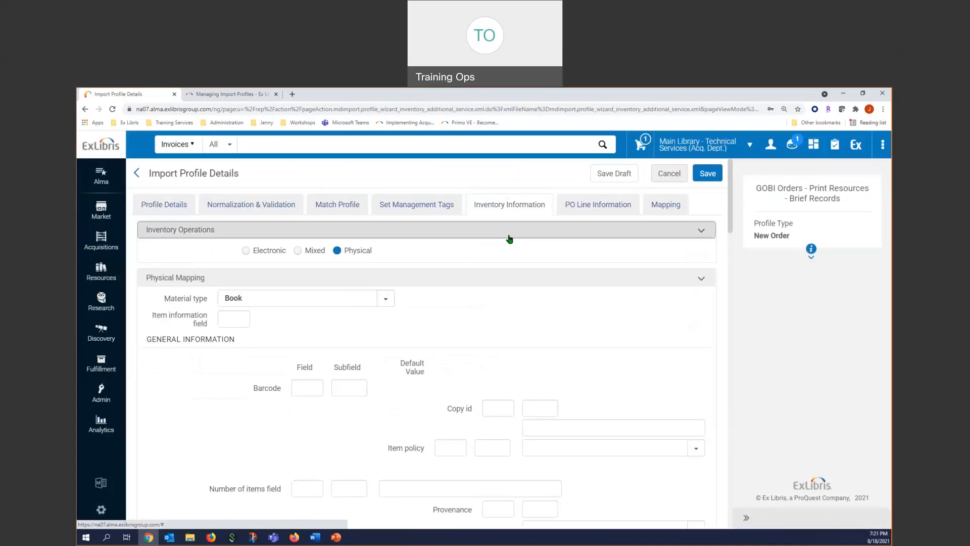
scroll(479, 322, "down", 2)
scroll(479, 322, "down", 6)
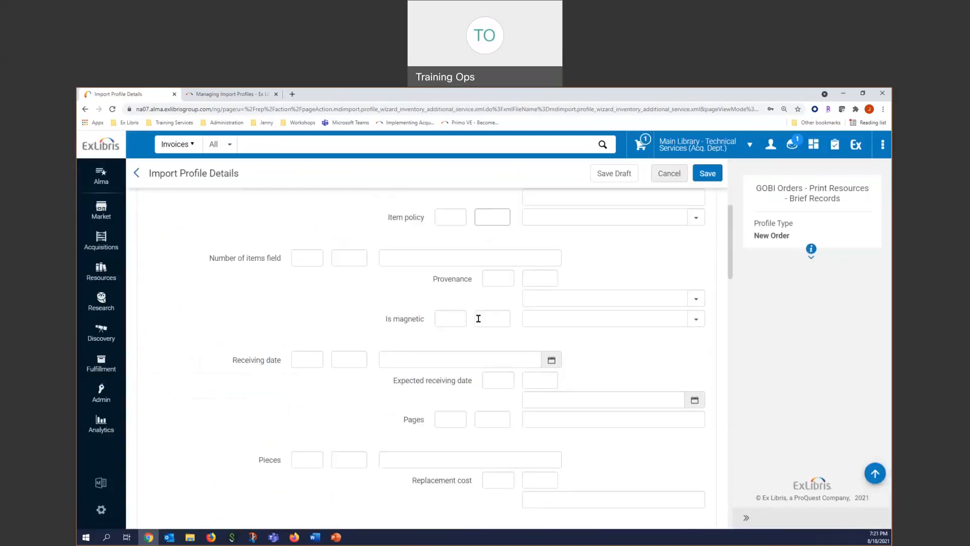
scroll(478, 318, "down", 6)
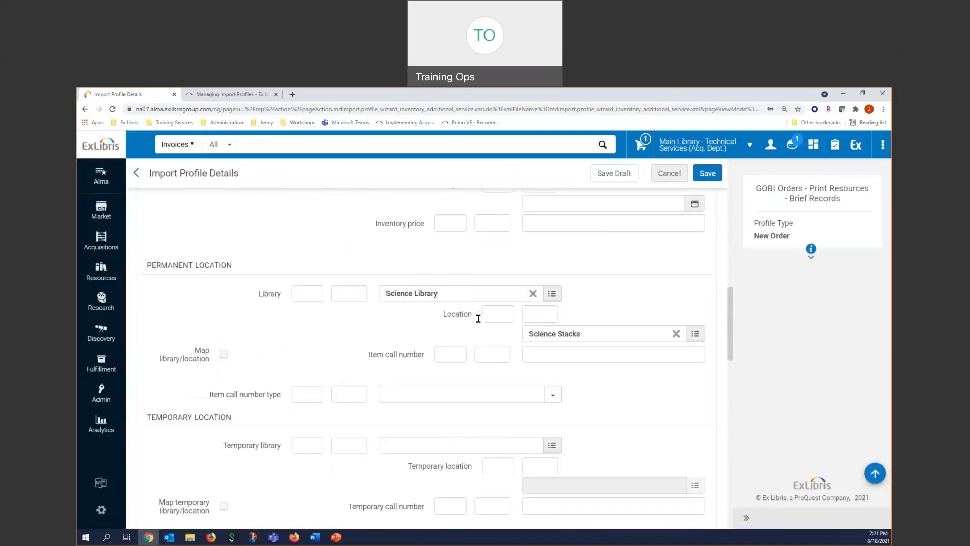
scroll(479, 321, "down", 6)
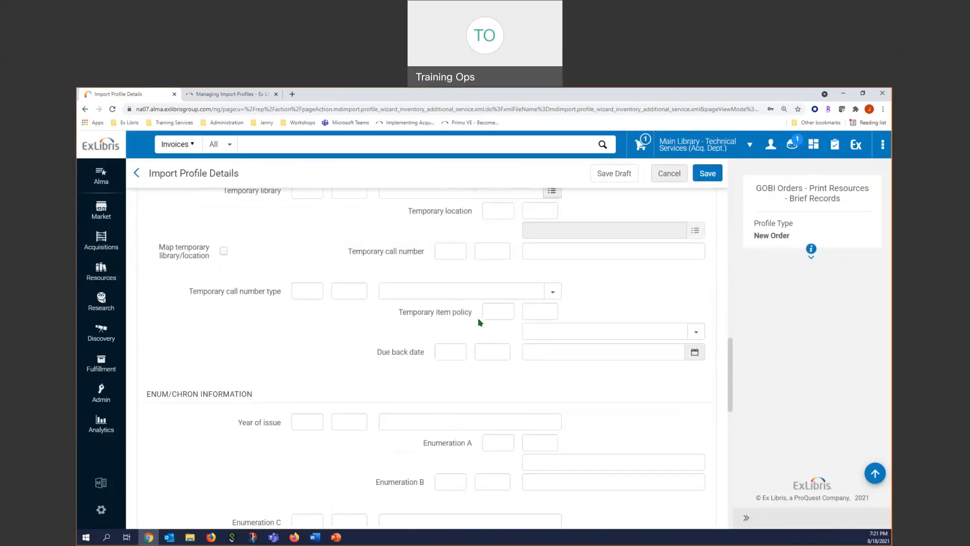
scroll(479, 322, "down", 3)
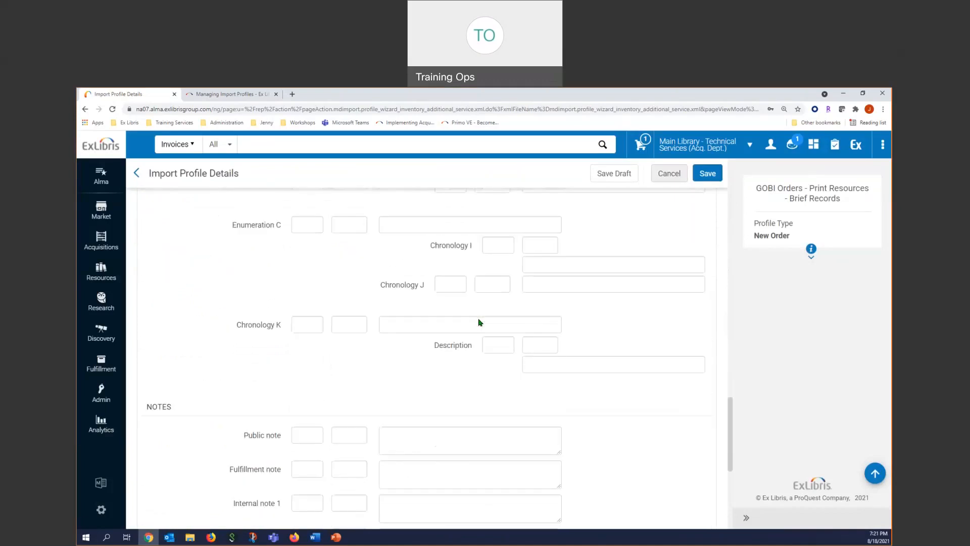
scroll(490, 319, "up", 16)
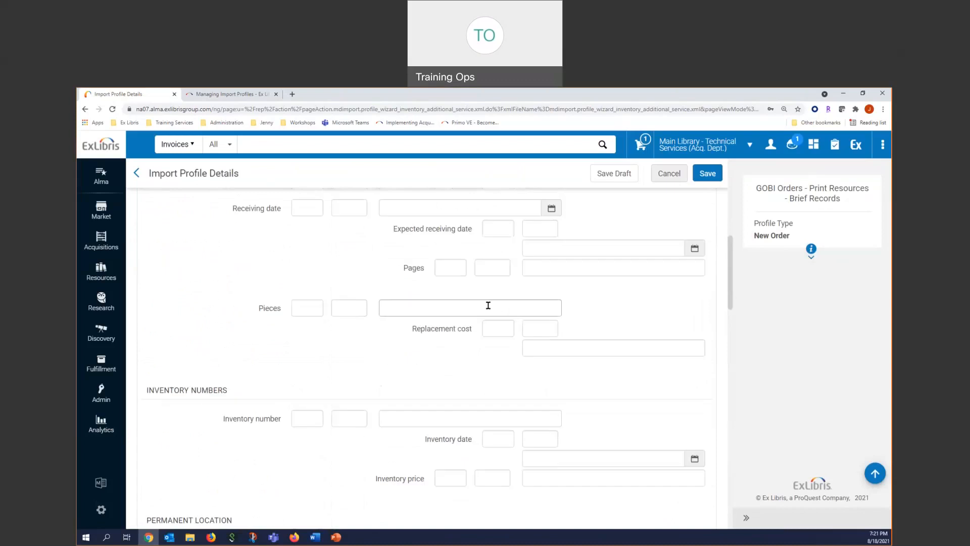
scroll(376, 342, "up", 4)
scroll(376, 342, "up", 1)
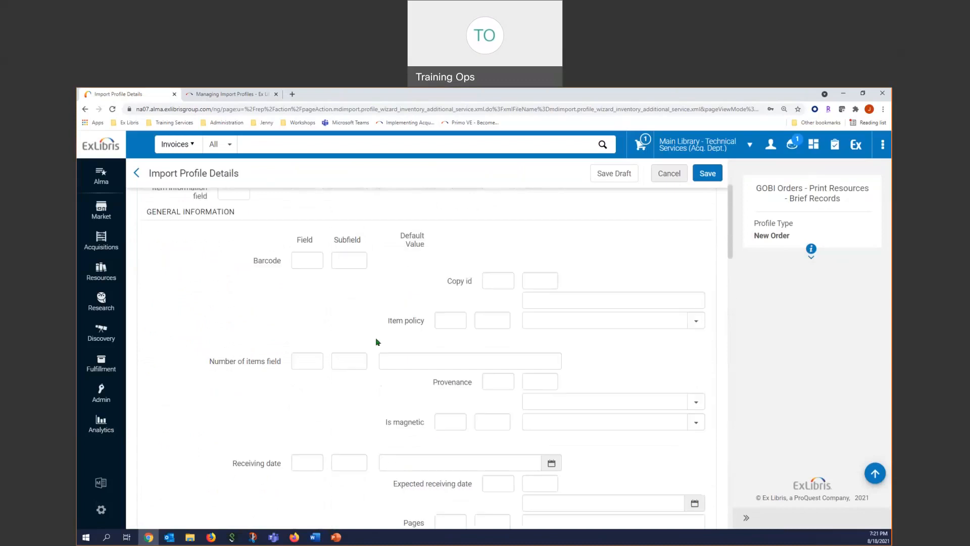
scroll(604, 243, "up", 3)
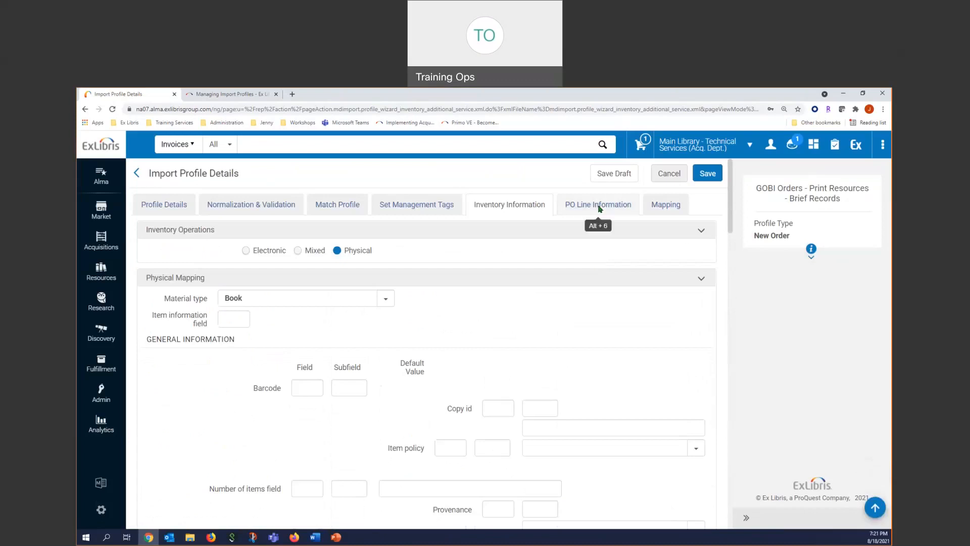
- Set the acquisition method in the PO line information to Purchase
left_click(598, 208)
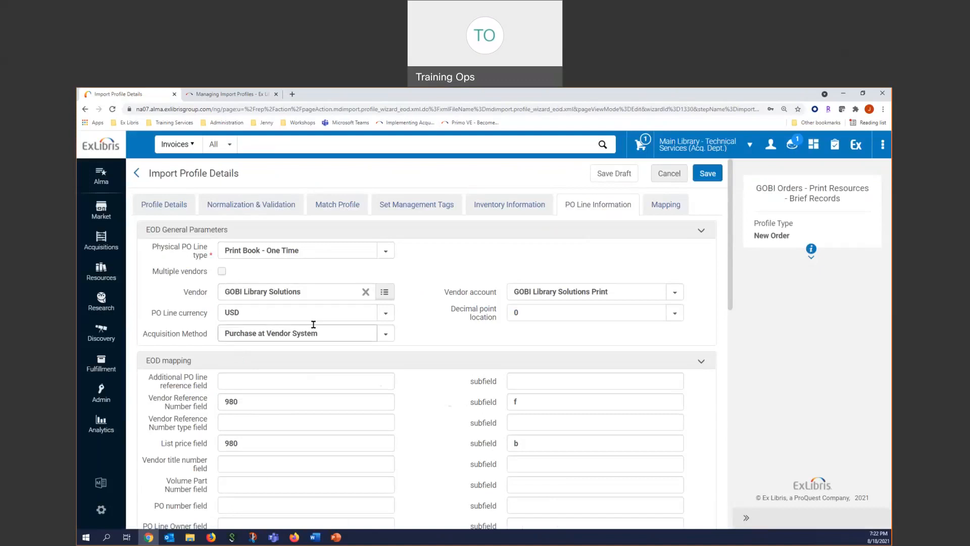
left_click(384, 336)
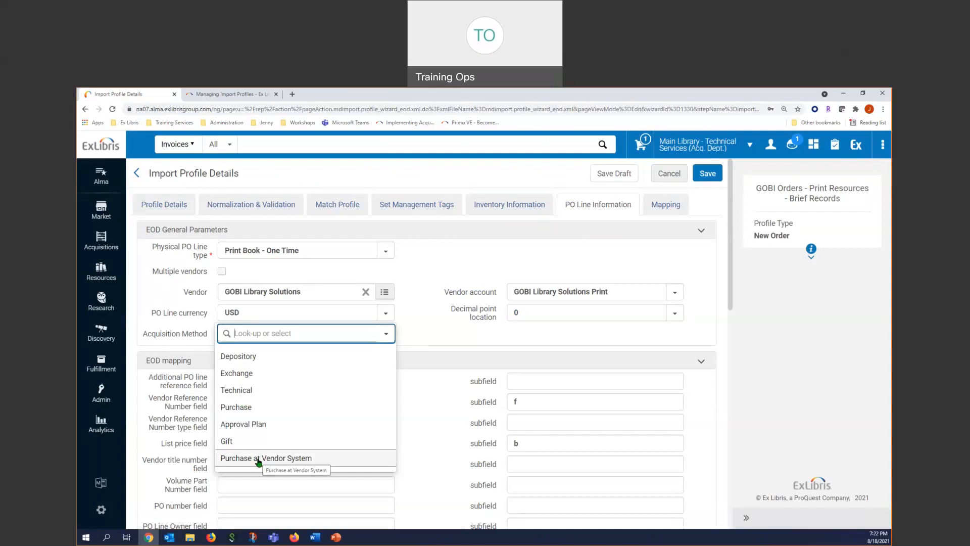
left_click(245, 407)
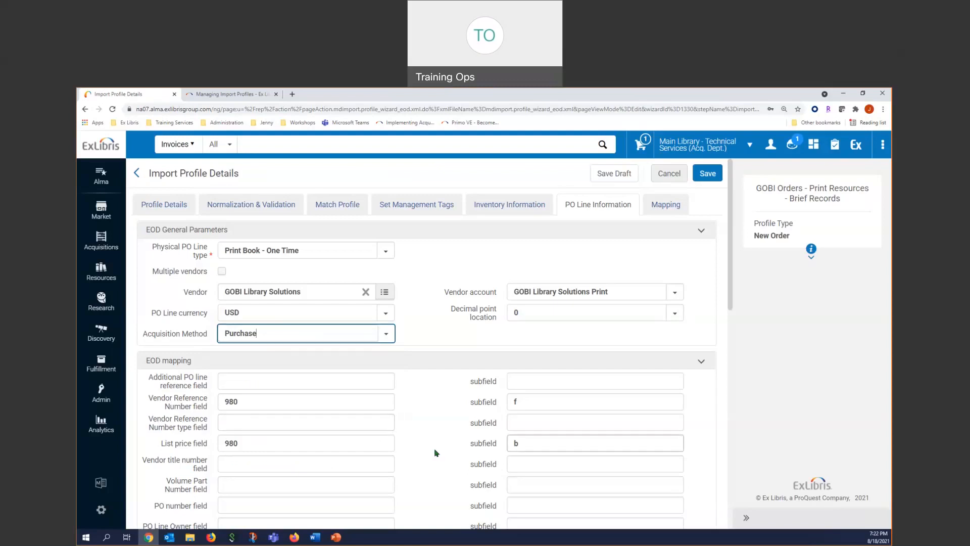
- Examine the EOD mapping fields for vendor reference, price, fund distribution, reporting codes and interested users, including the Map funds option
scroll(434, 447, "down", 2)
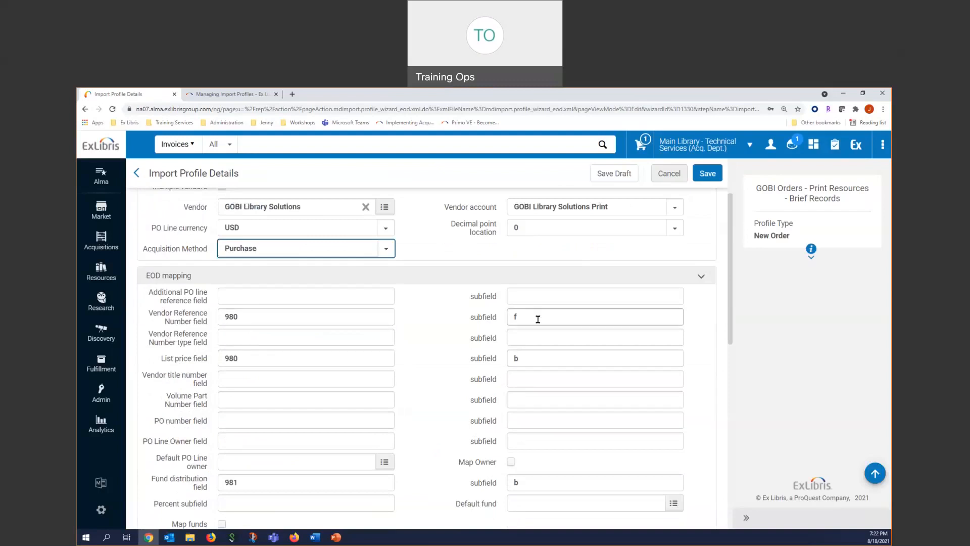
scroll(539, 319, "down", 1)
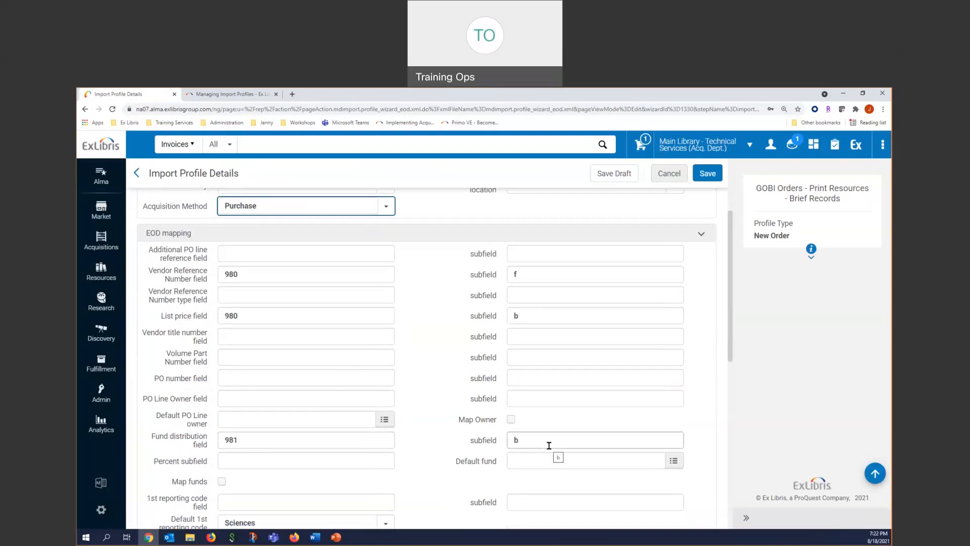
scroll(549, 445, "down", 3)
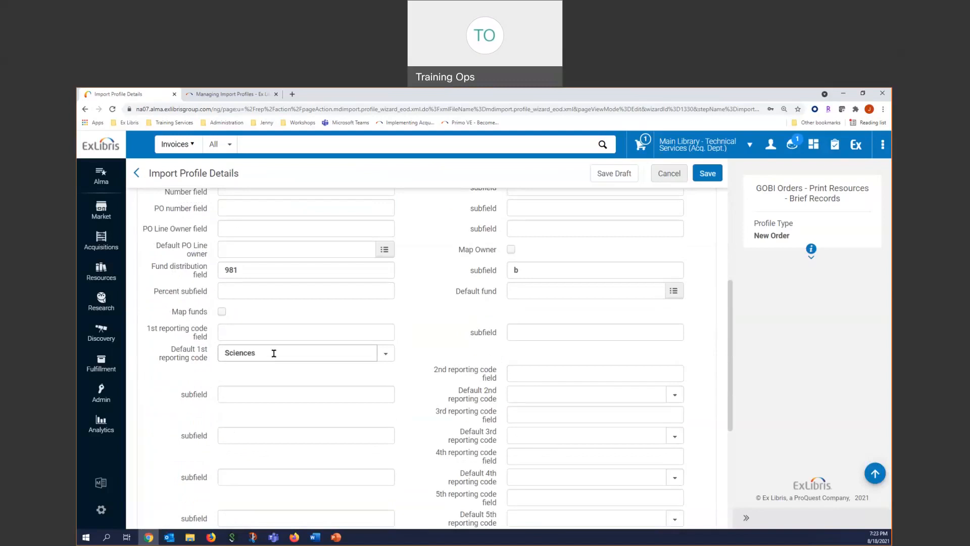
scroll(273, 354, "down", 3)
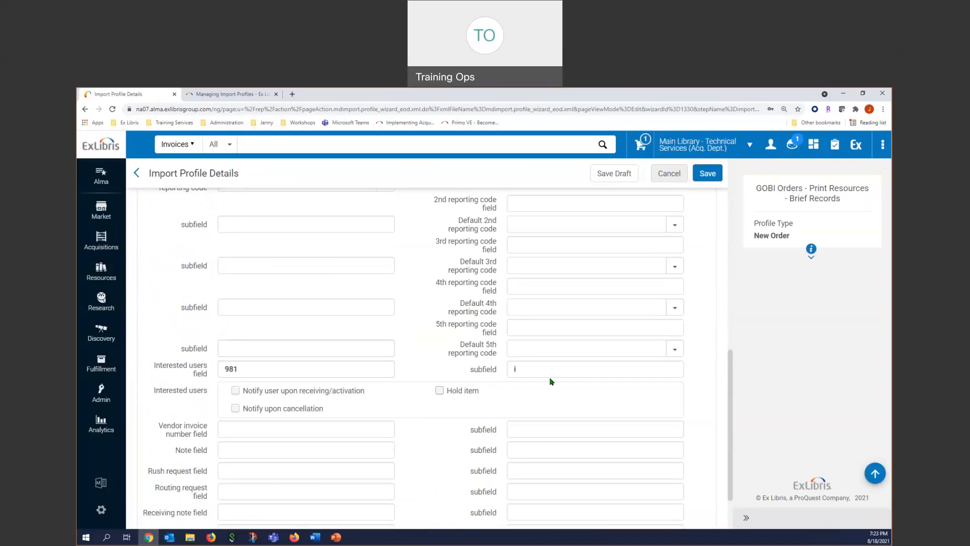
scroll(550, 377, "down", 1)
scroll(606, 448, "up", 10)
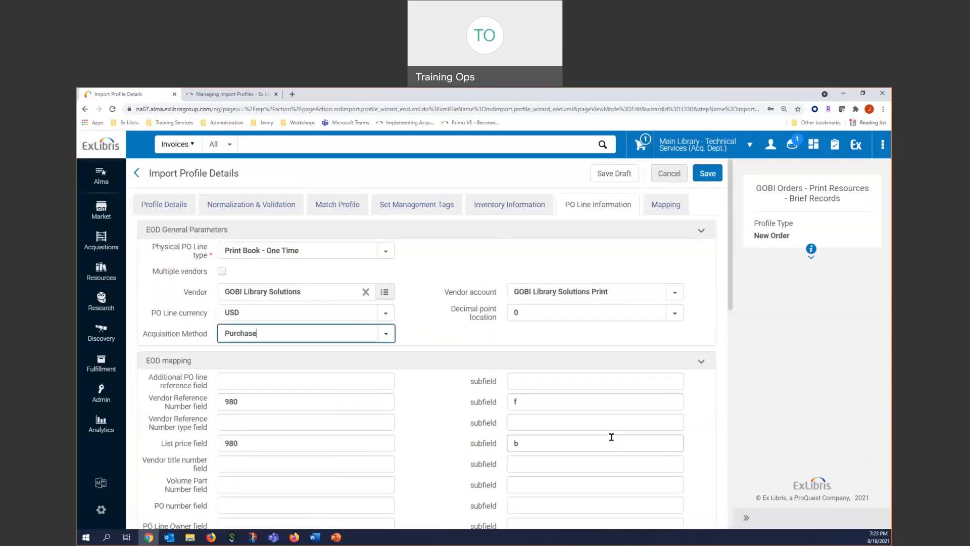
scroll(611, 437, "down", 5)
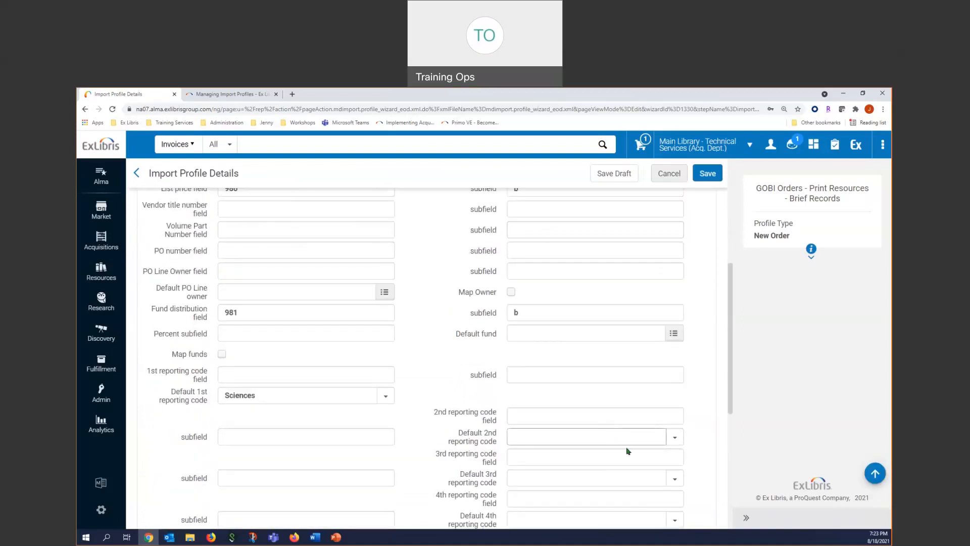
scroll(617, 455, "up", 5)
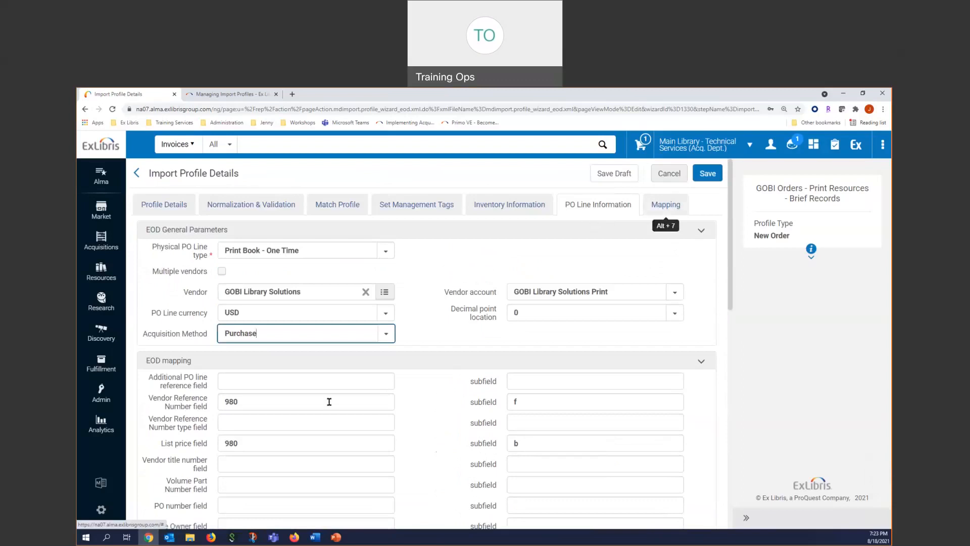
scroll(224, 508, "down", 2)
scroll(224, 508, "down", 1)
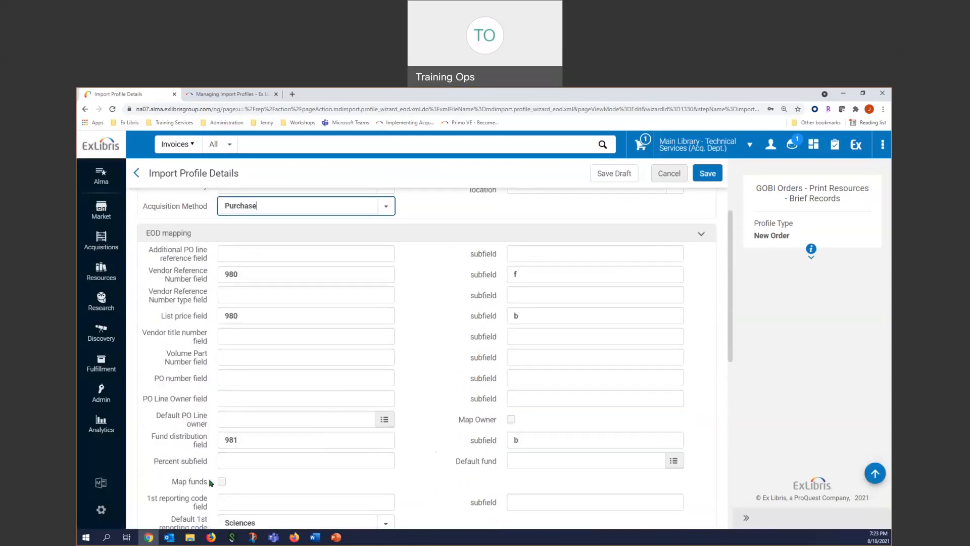
scroll(631, 405, "up", 1)
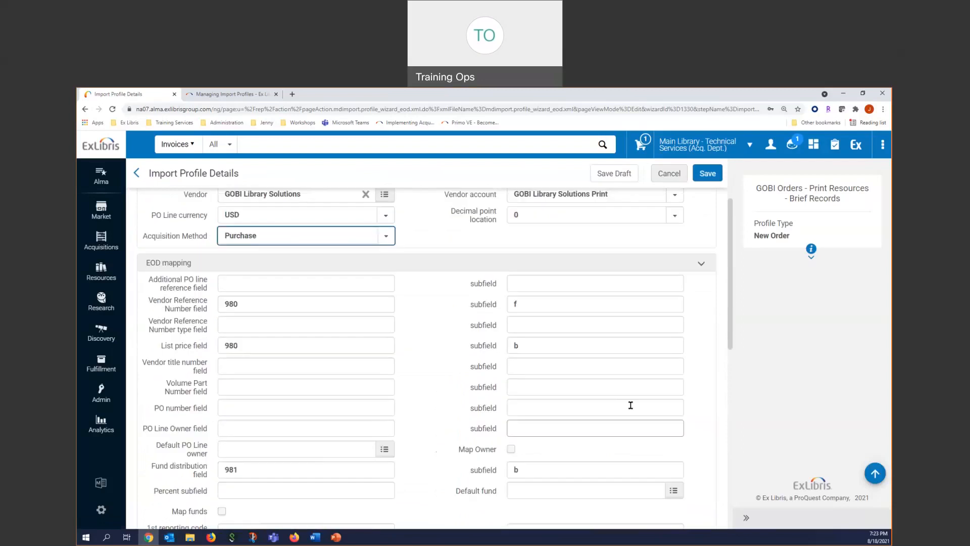
scroll(630, 405, "up", 2)
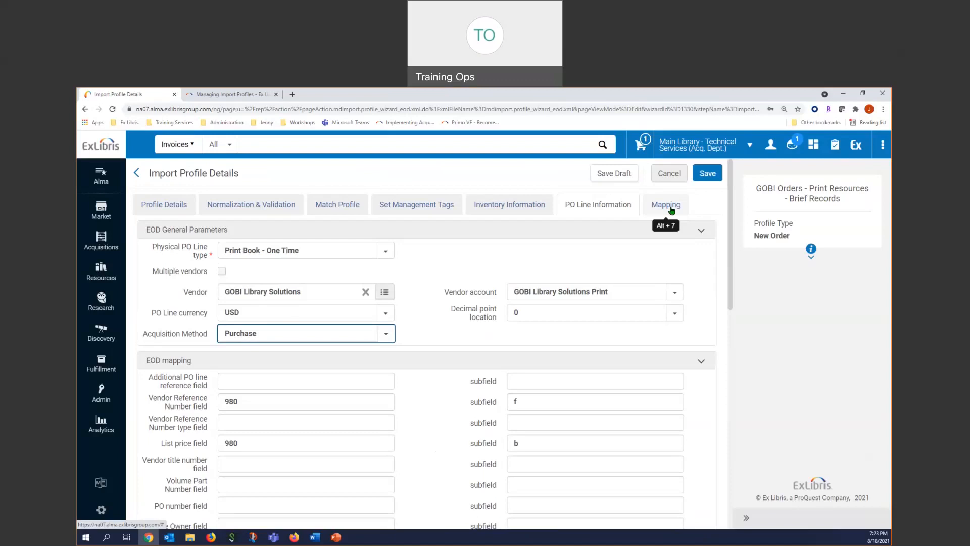
- View the profile's fund and location mapping, then leave the profile without saving the changes
left_click(670, 207)
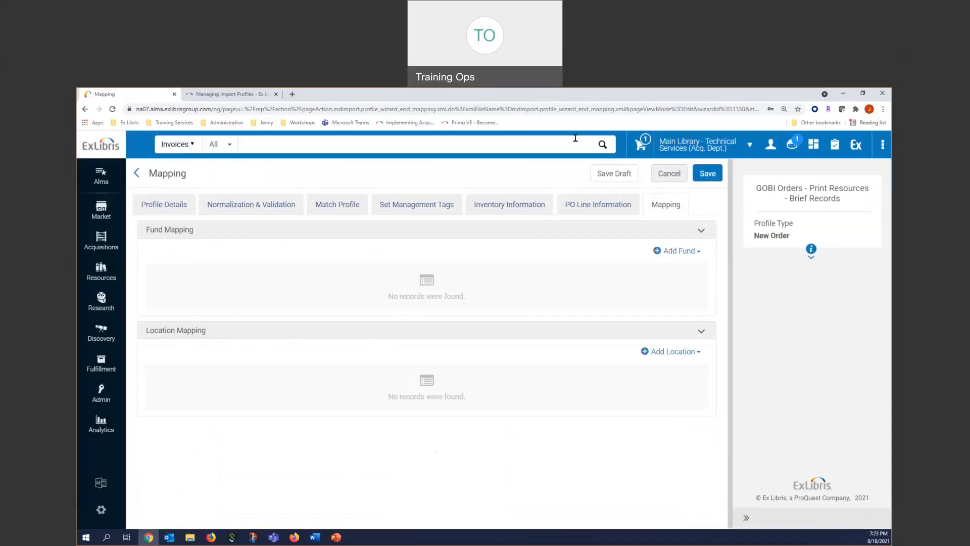
left_click(669, 174)
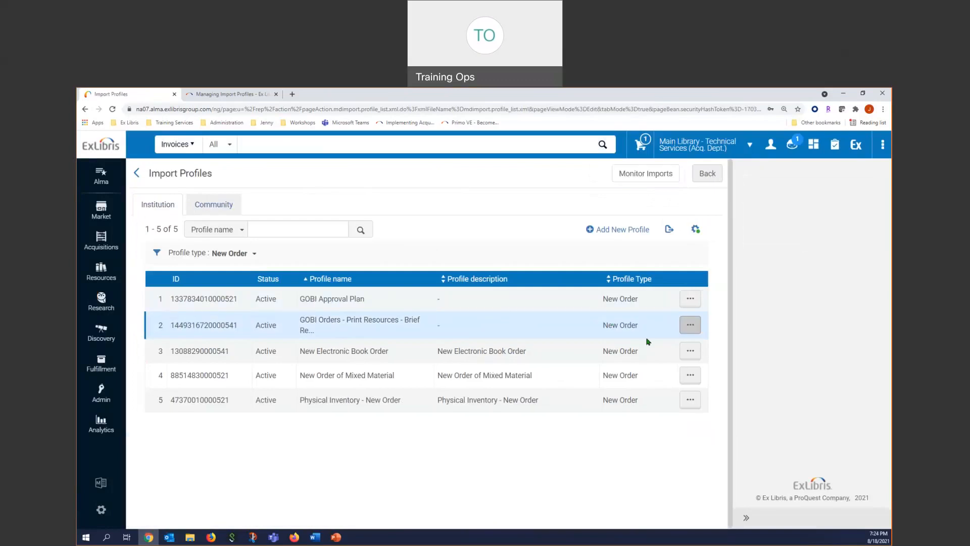
- Switch to the PowerPoint presentation and start the slide show from the current Import Profiles slide
left_click(336, 536)
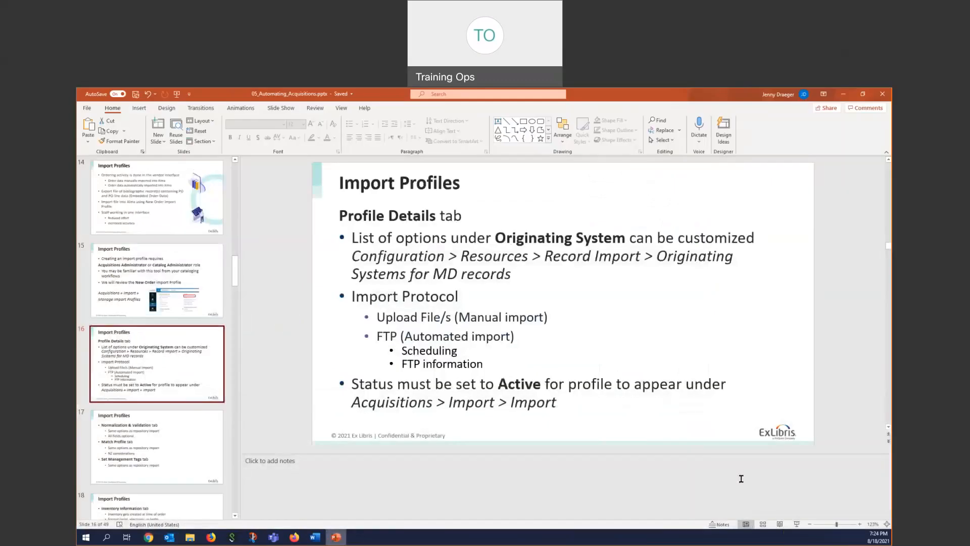
left_click(797, 525)
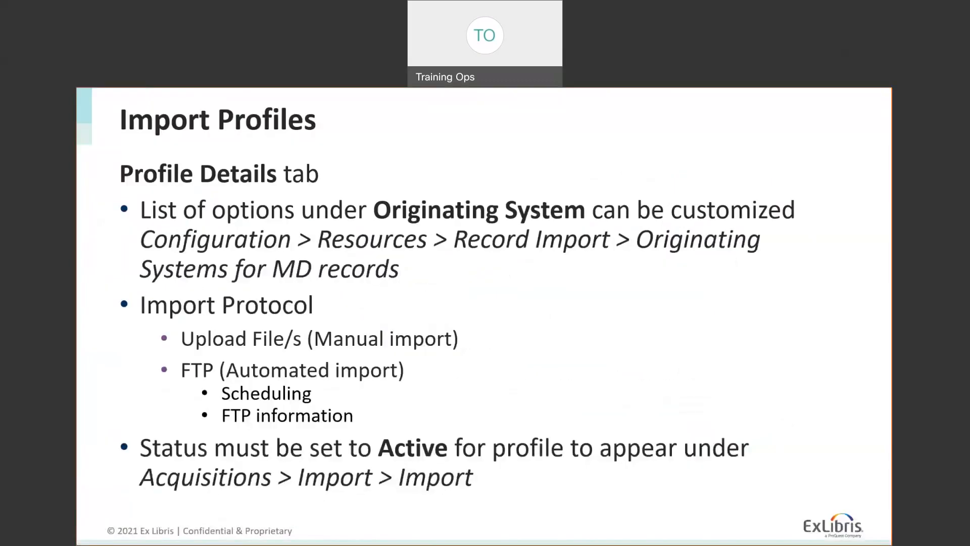